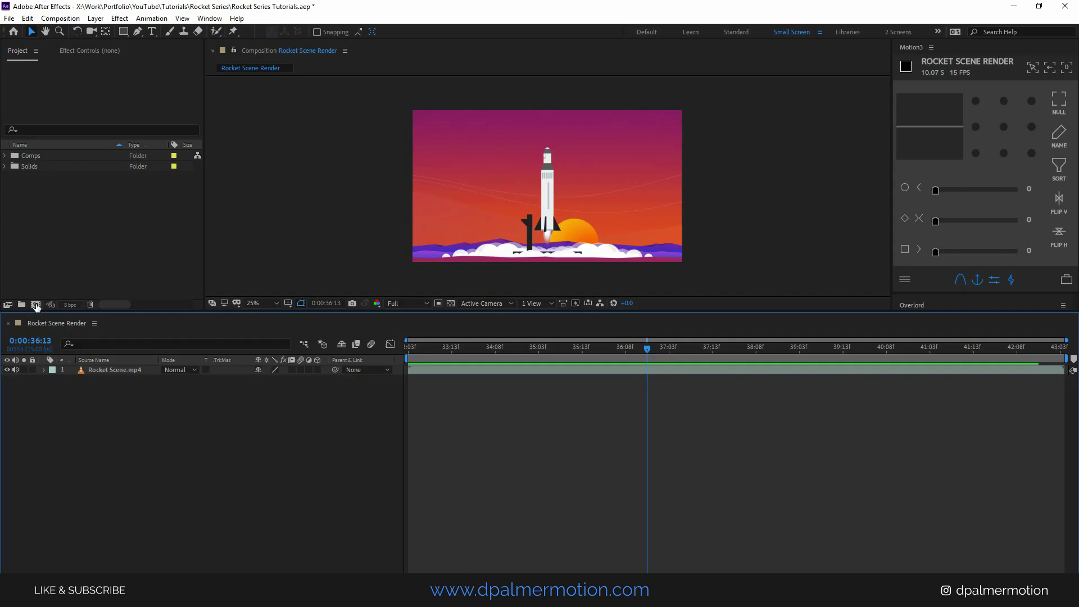
Step: Create the 'Northern Lights Strings' composition and add a full-frame rectangle shape layer
click(35, 305)
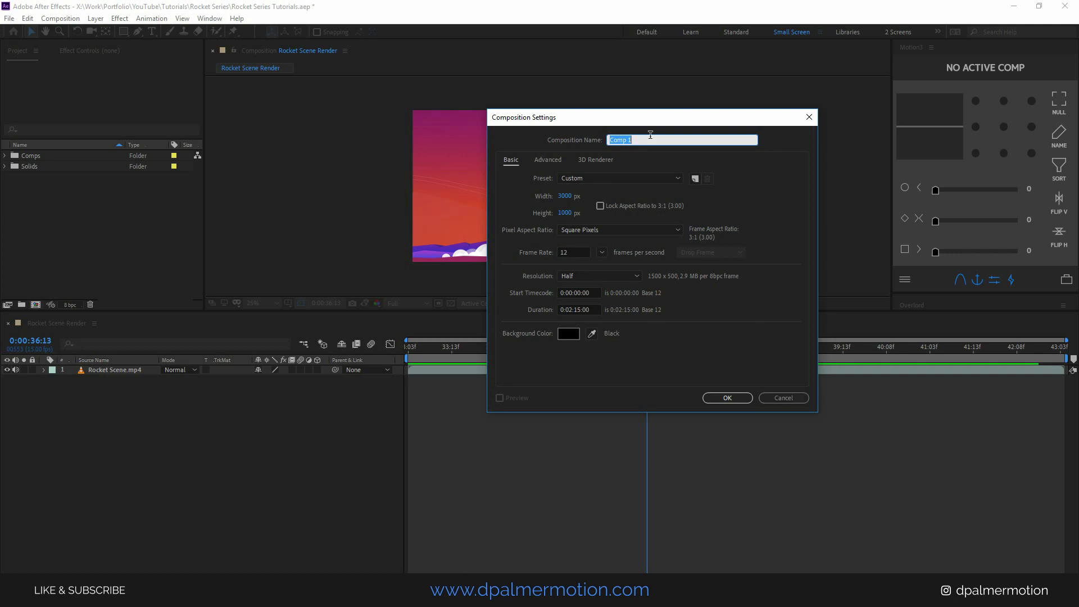
text(Northern Lights Strings)
key(Return)
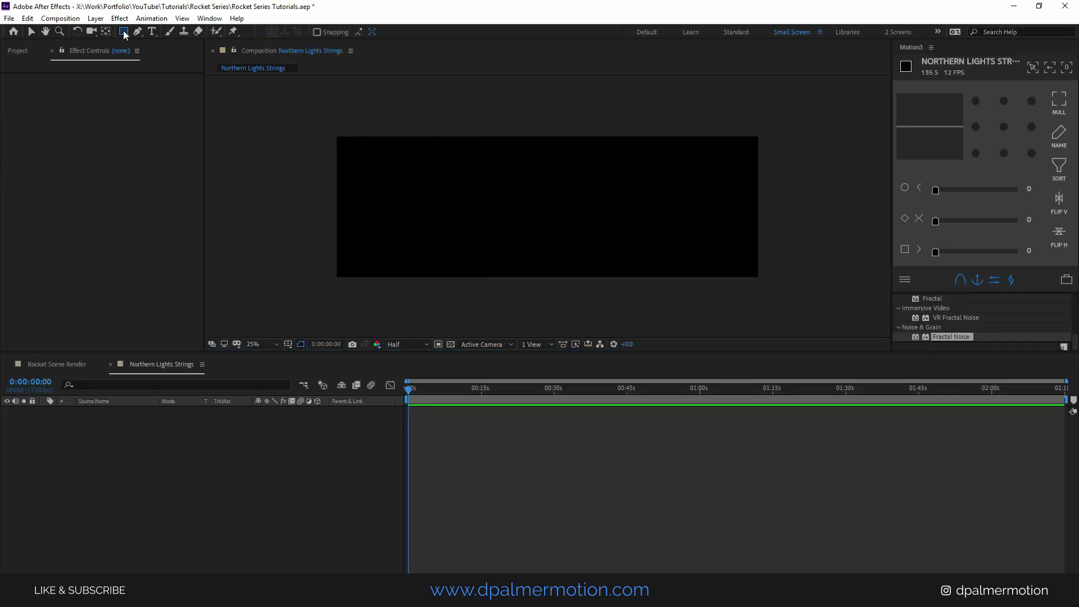
double_click(123, 30)
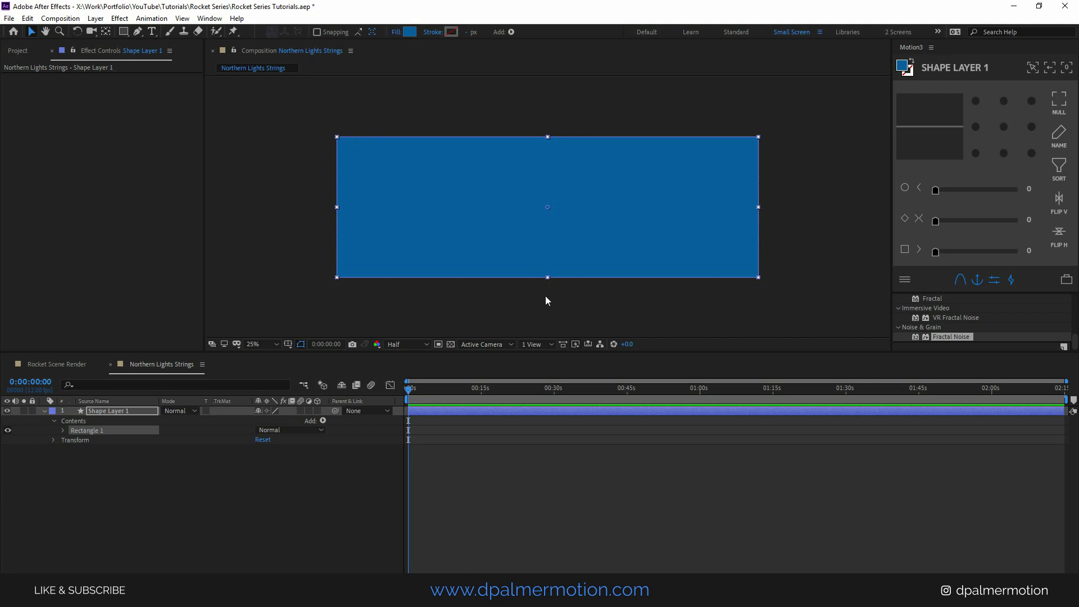
click(371, 476)
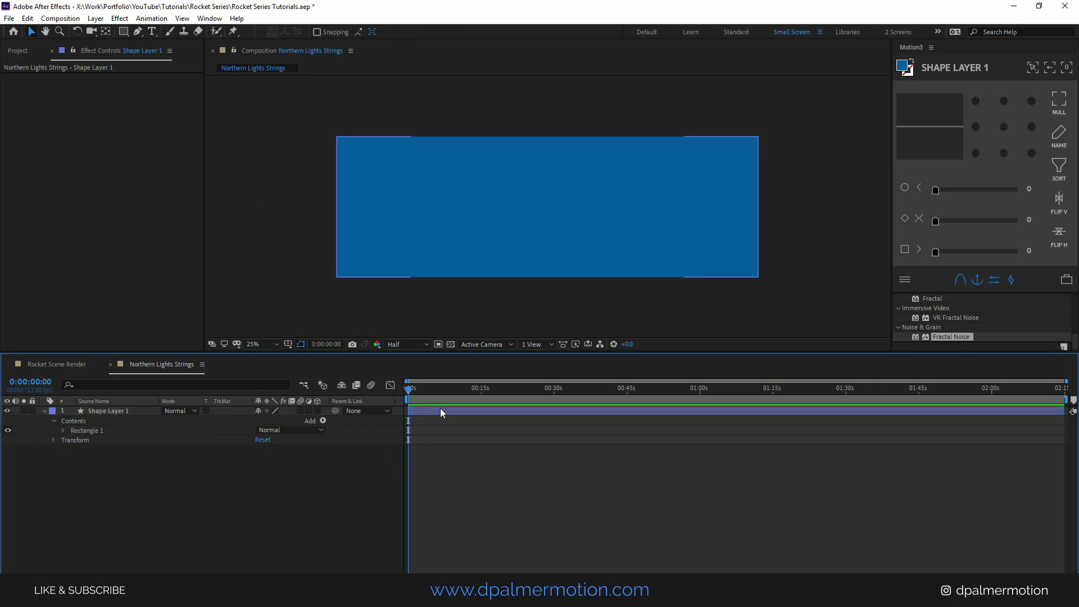
Step: Apply Fractal Noise to Shape Layer 1 with Strings fractal type and Spline noise type
drag(818, 302, 503, 191)
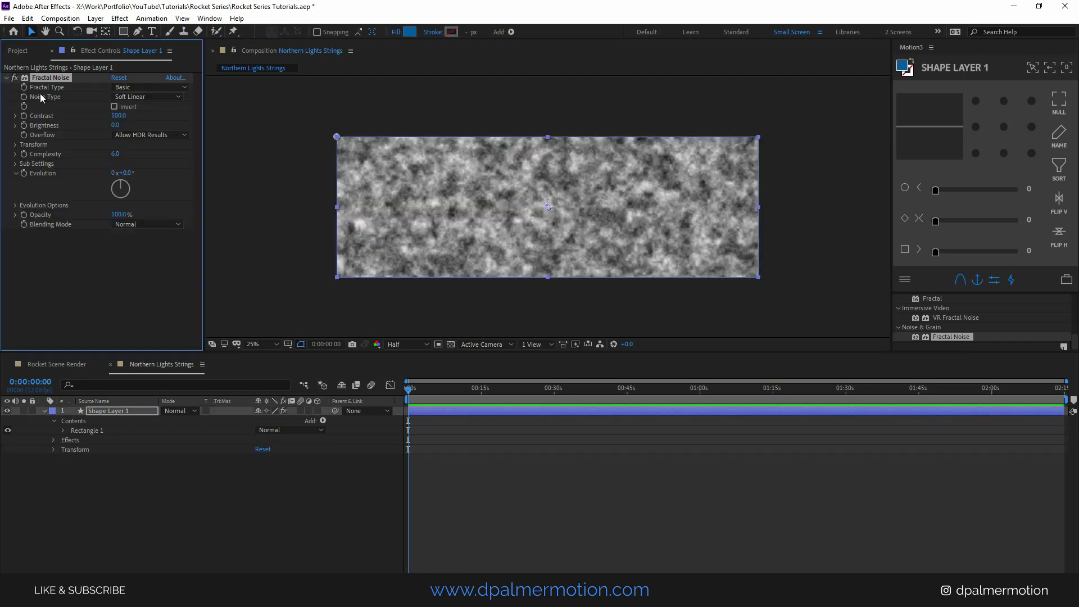
click(127, 92)
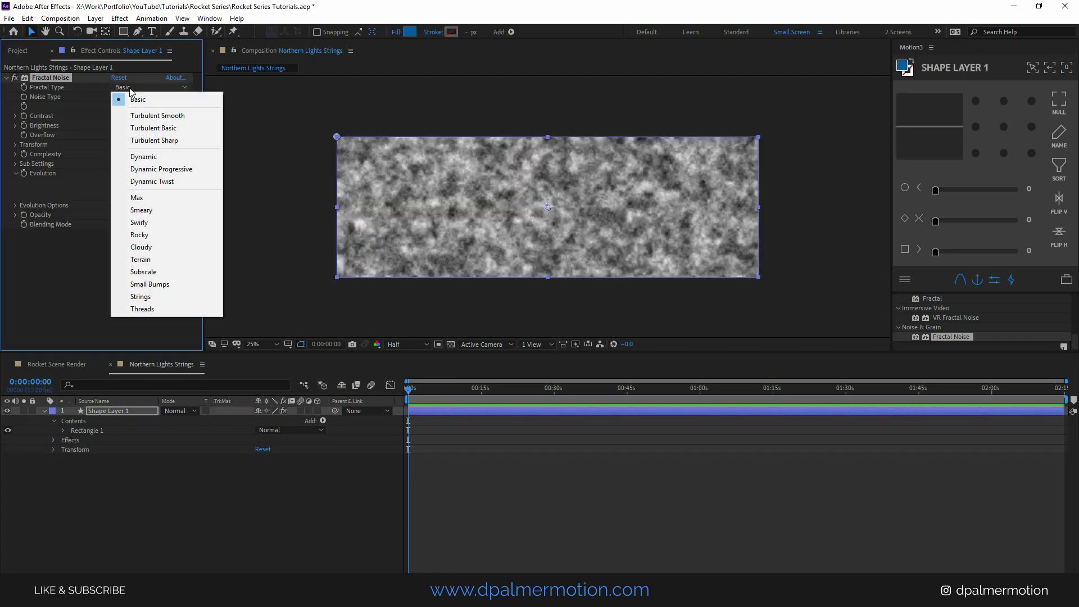
click(146, 301)
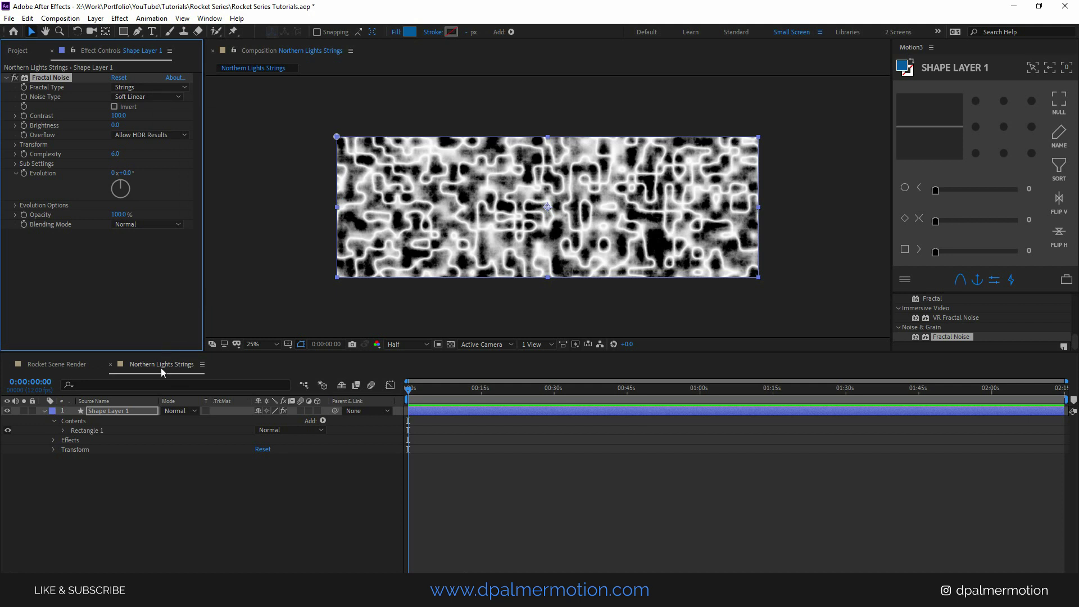
click(119, 98)
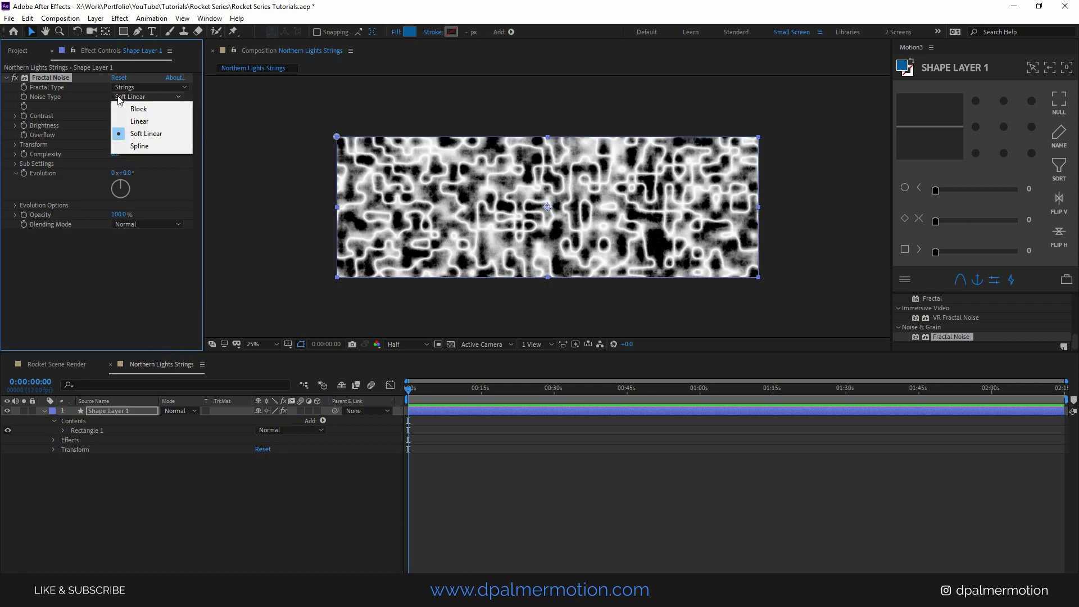
click(129, 150)
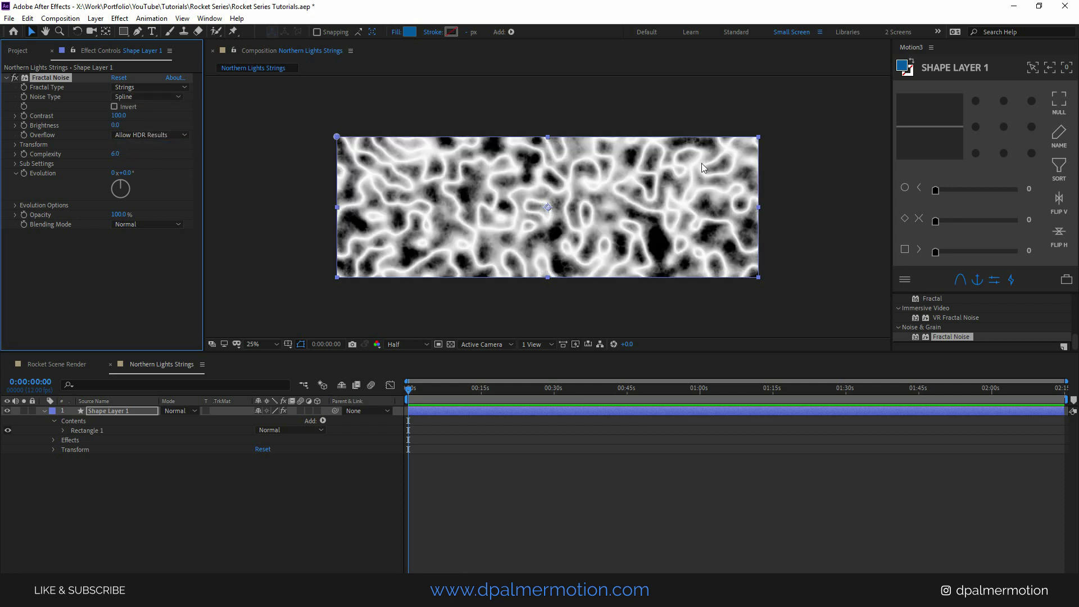
Step: Set the Fractal Noise Contrast to 4000 and Brightness to 30
click(120, 115)
text(4000)
key(Tab)
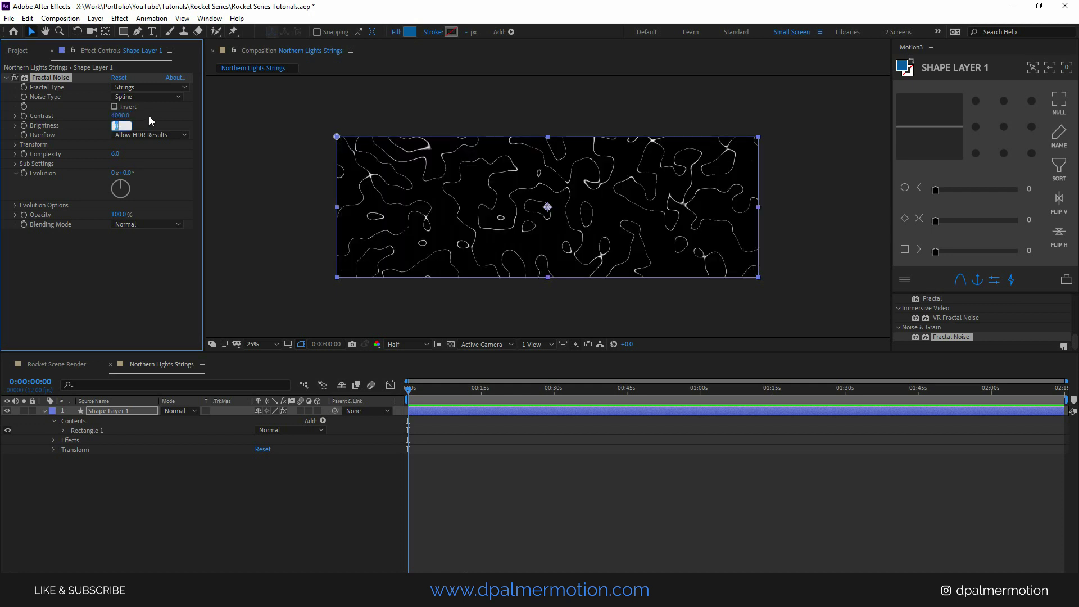
text(30)
click(558, 232)
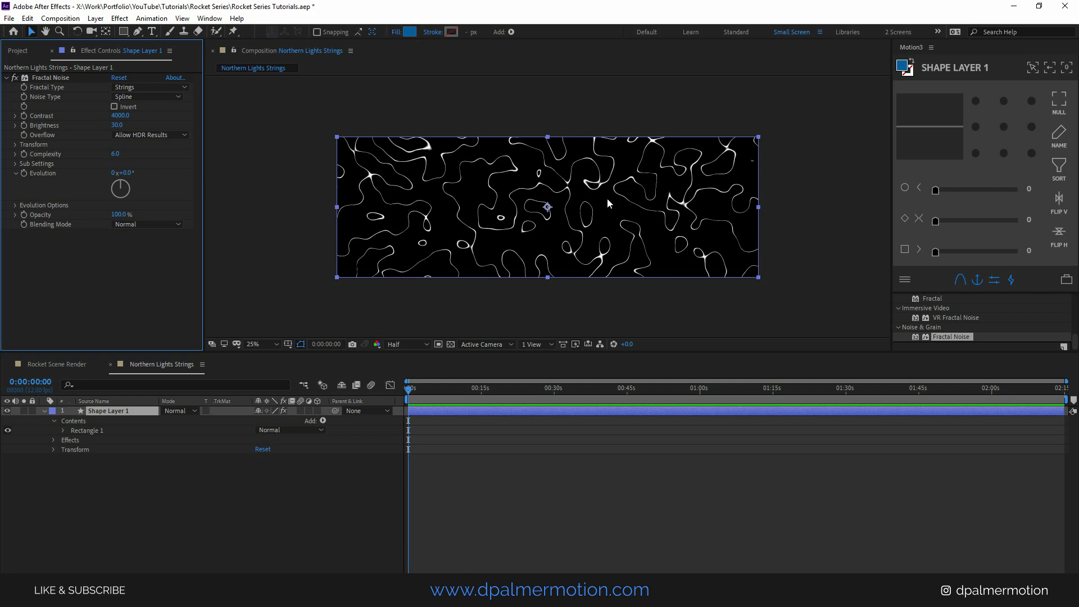
Step: Turn off Uniform Scaling and set Scale Width 600 and Scale Height 200
click(15, 145)
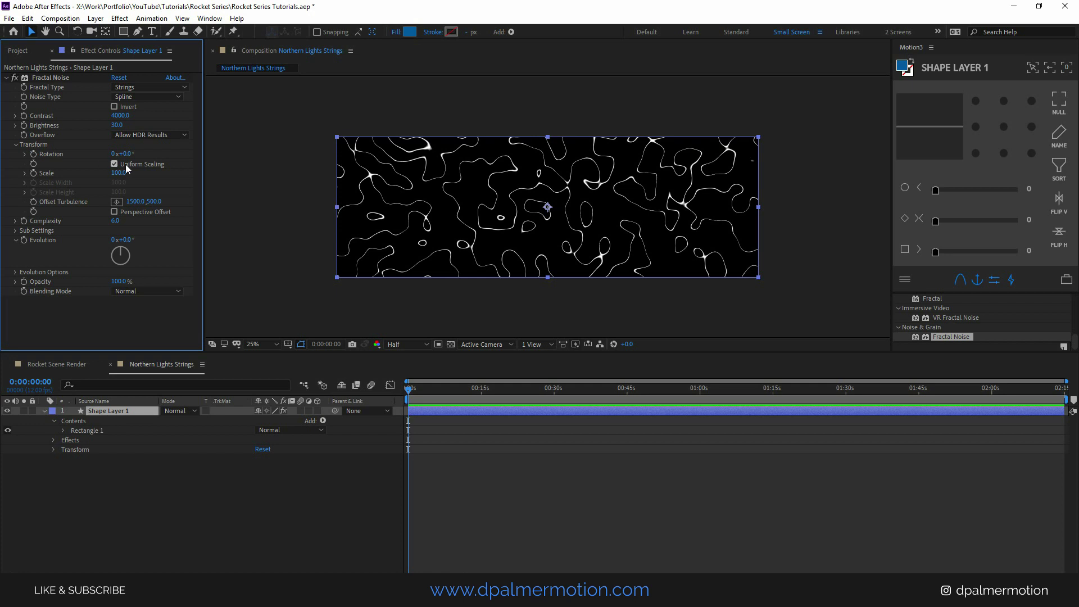
click(114, 165)
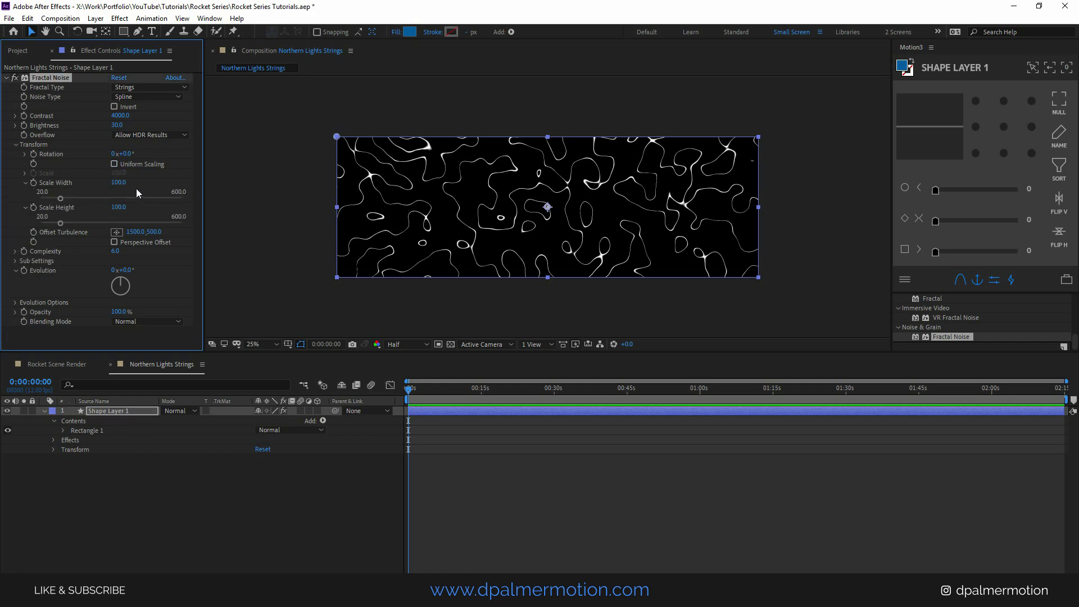
click(119, 183)
text(66)
text(00)
click(120, 207)
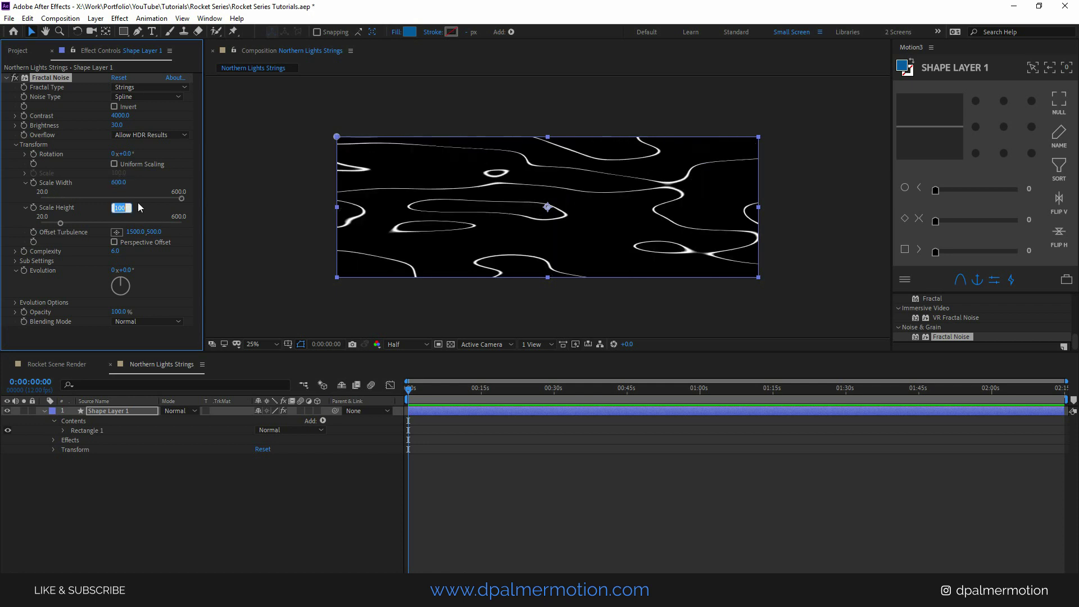
text(200)
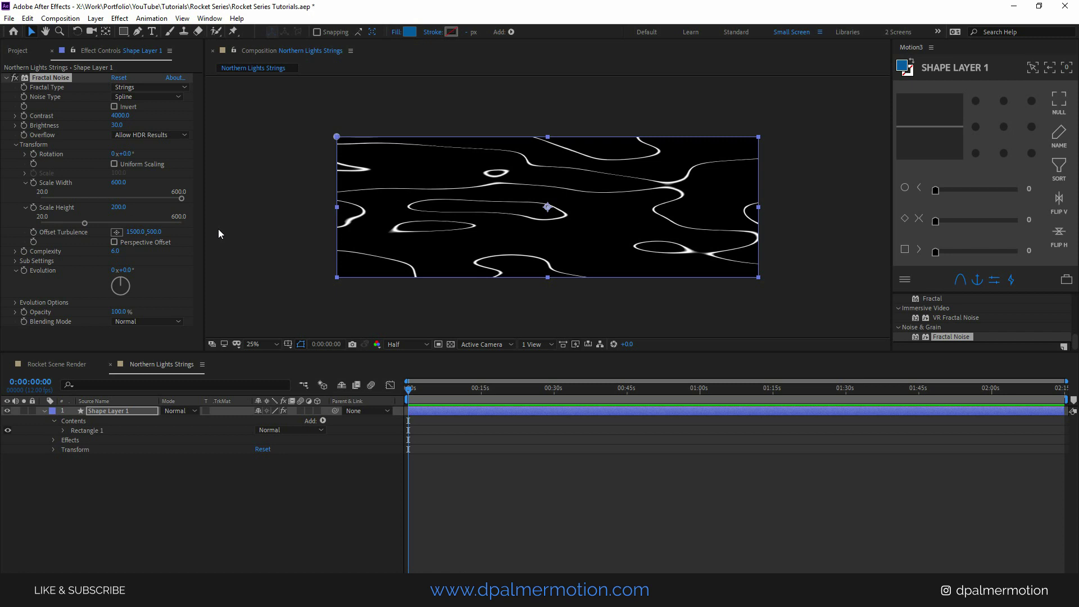
click(218, 228)
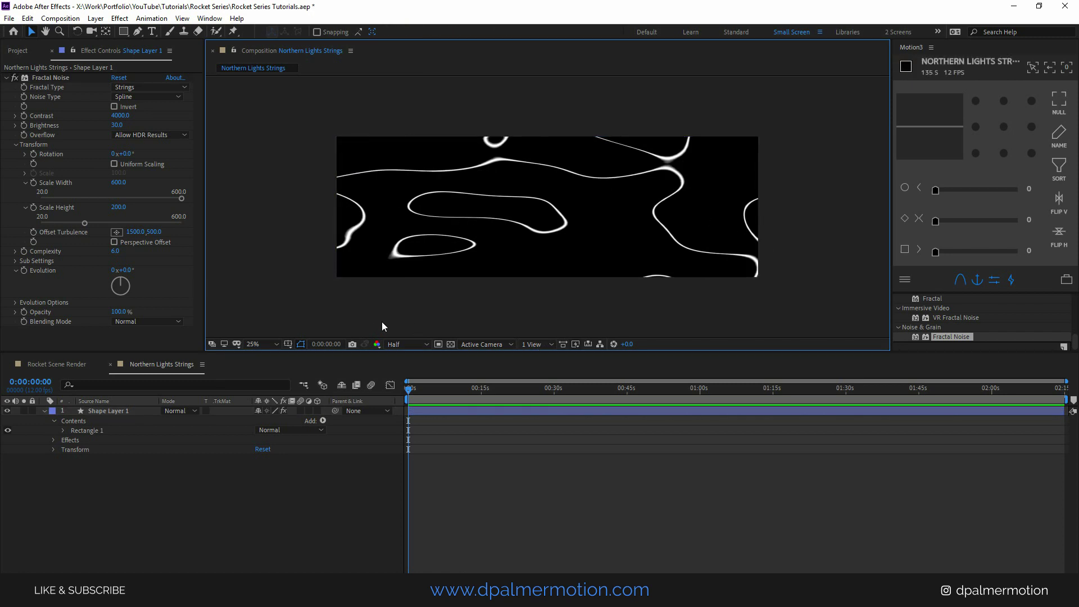
Step: Copy the Fractal Noise effect with property links
click(7, 79)
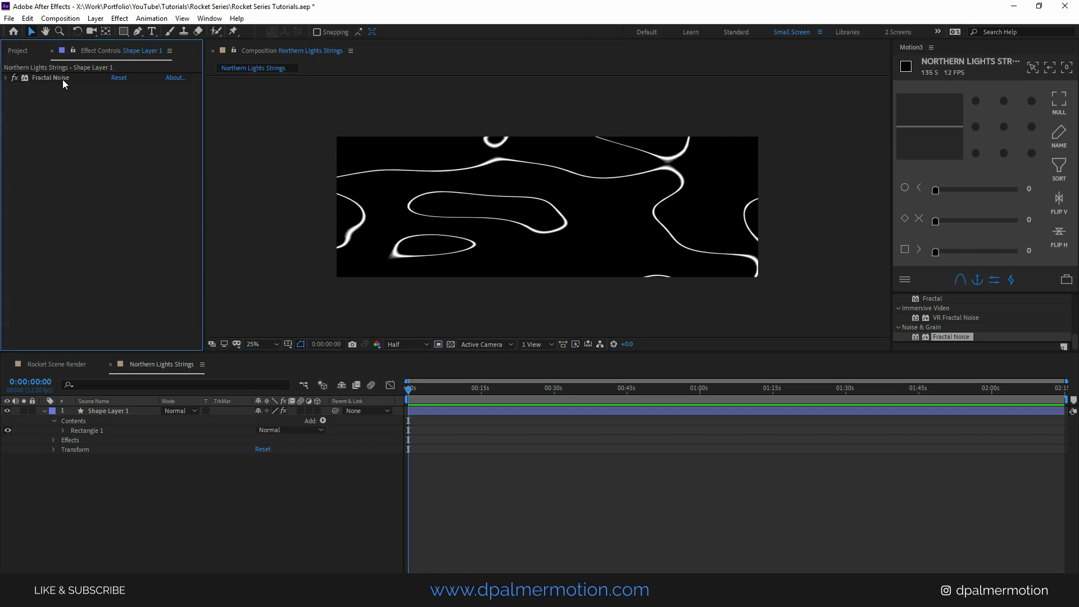
click(48, 78)
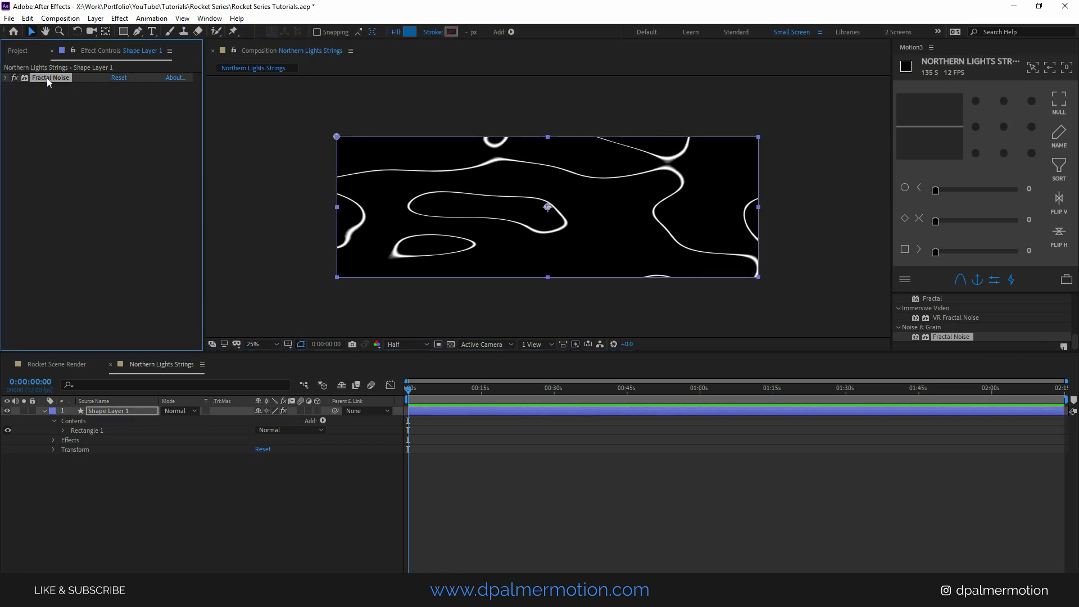
click(27, 19)
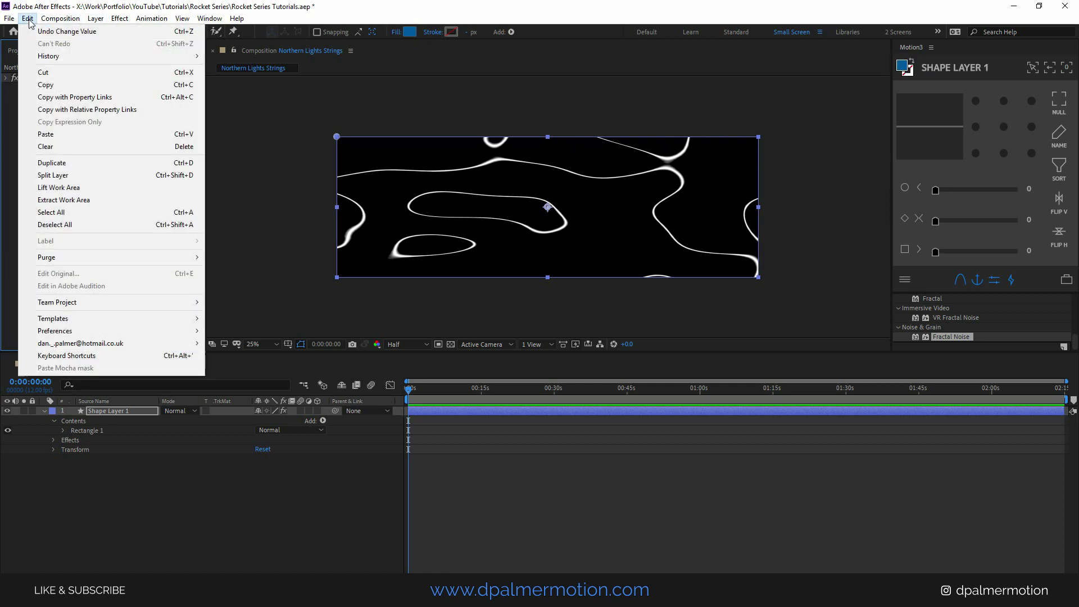
click(79, 98)
Step: Add a second full-frame rectangle layer and paste the linked Fractal Noise onto it
click(125, 465)
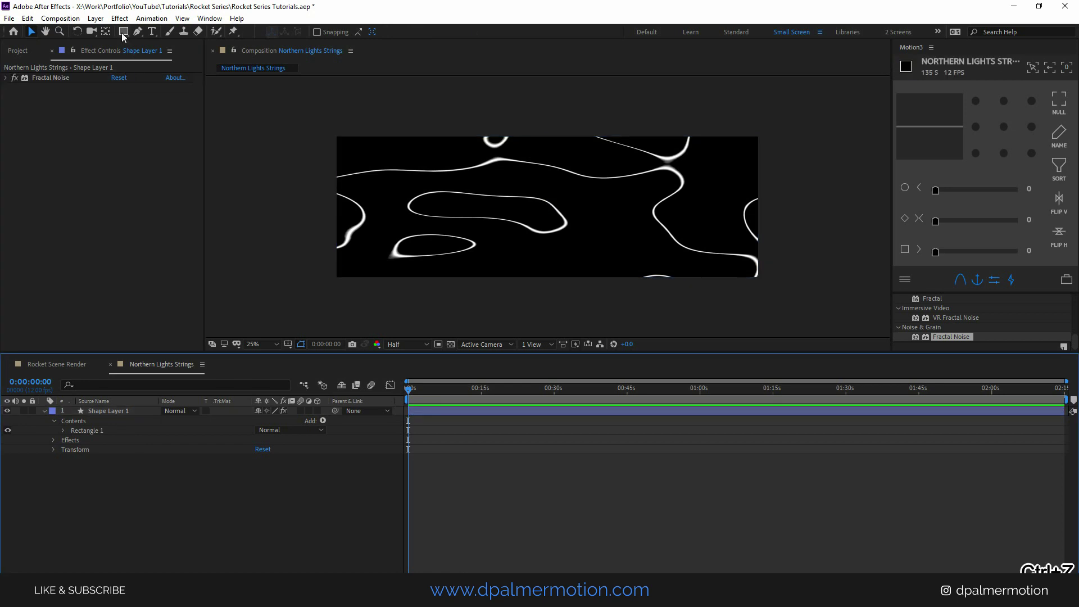
double_click(123, 32)
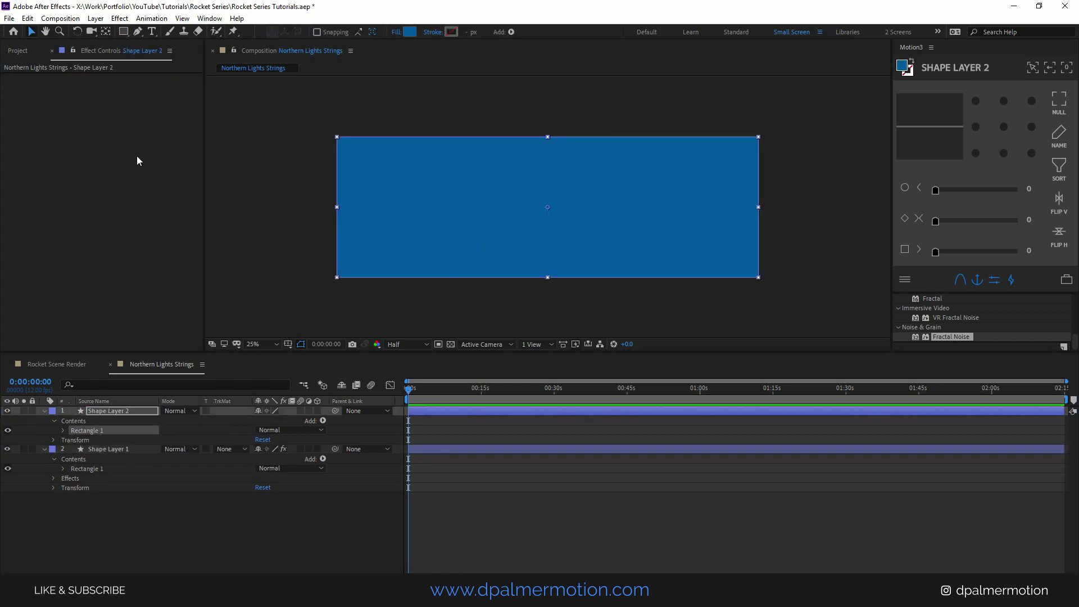
key(ctrl+v)
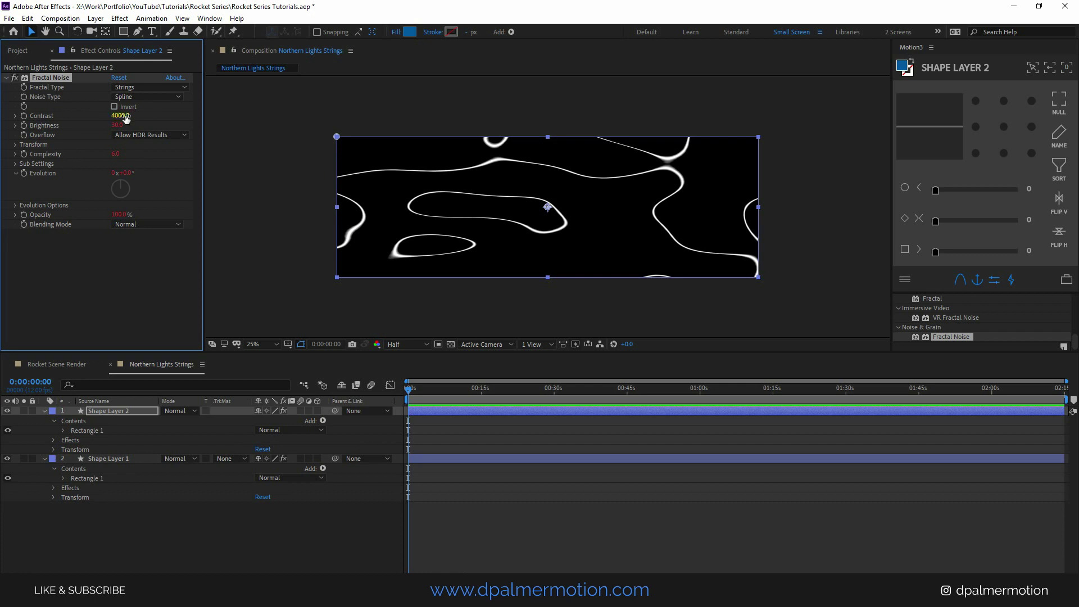
Step: Change Shape Layer 2's Fractal Noise type to Soft Linear
click(106, 459)
click(6, 78)
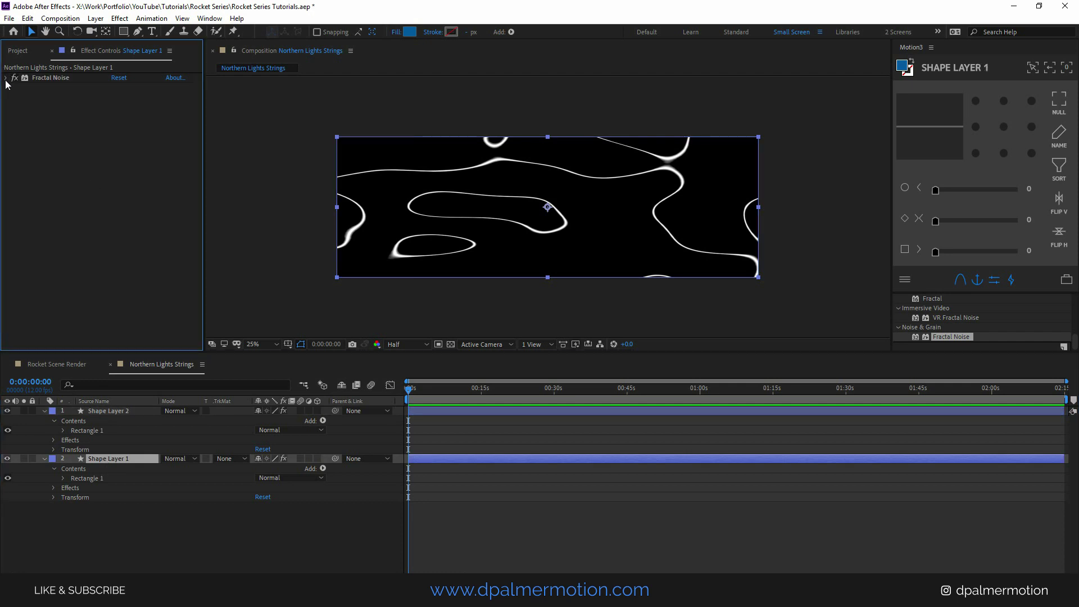
click(124, 410)
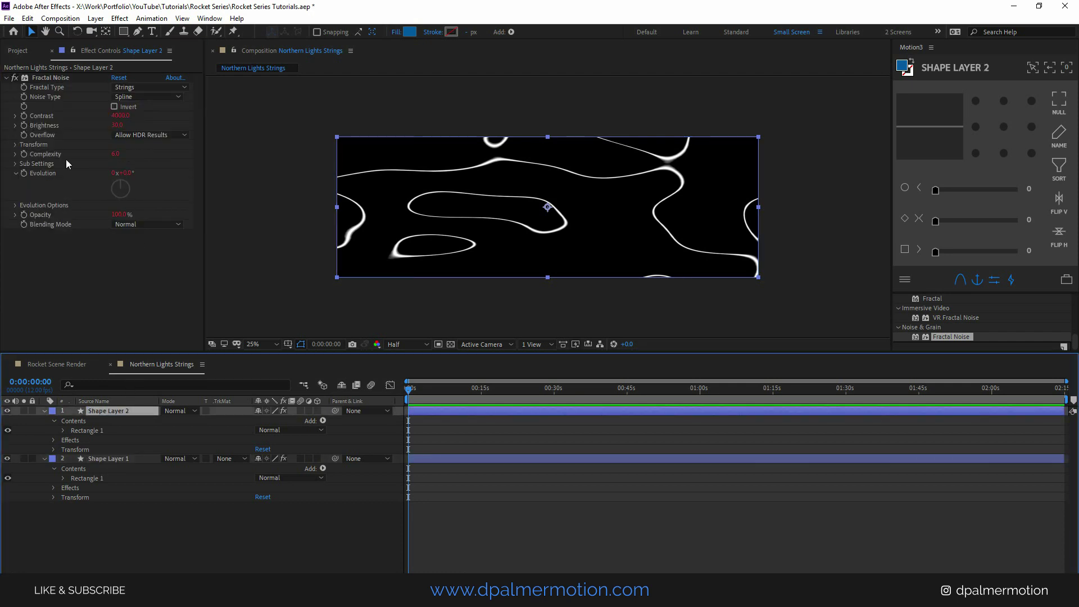
click(25, 100)
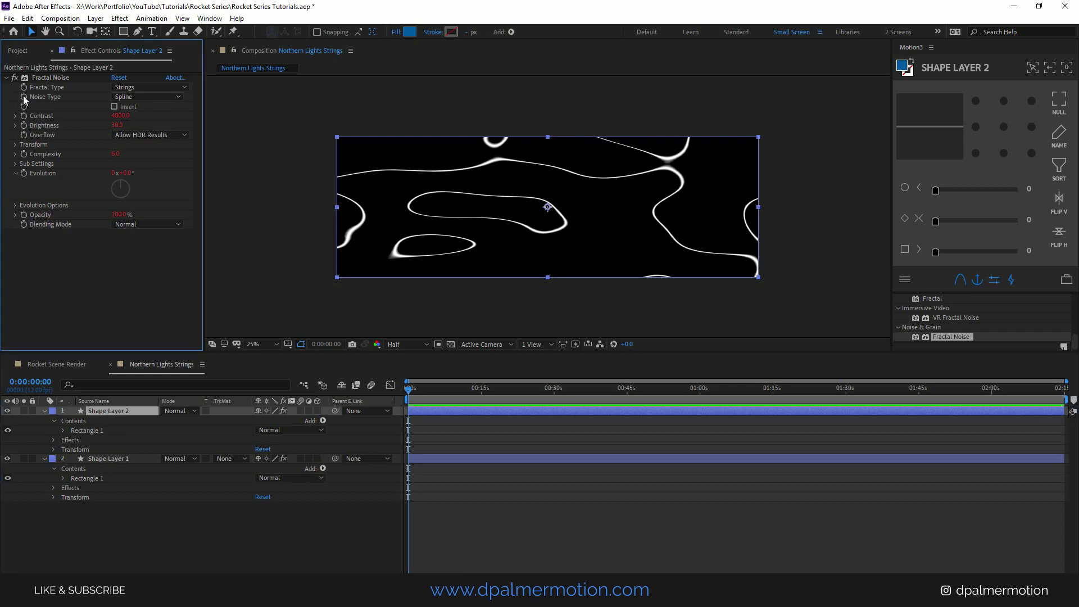
click(159, 98)
click(153, 135)
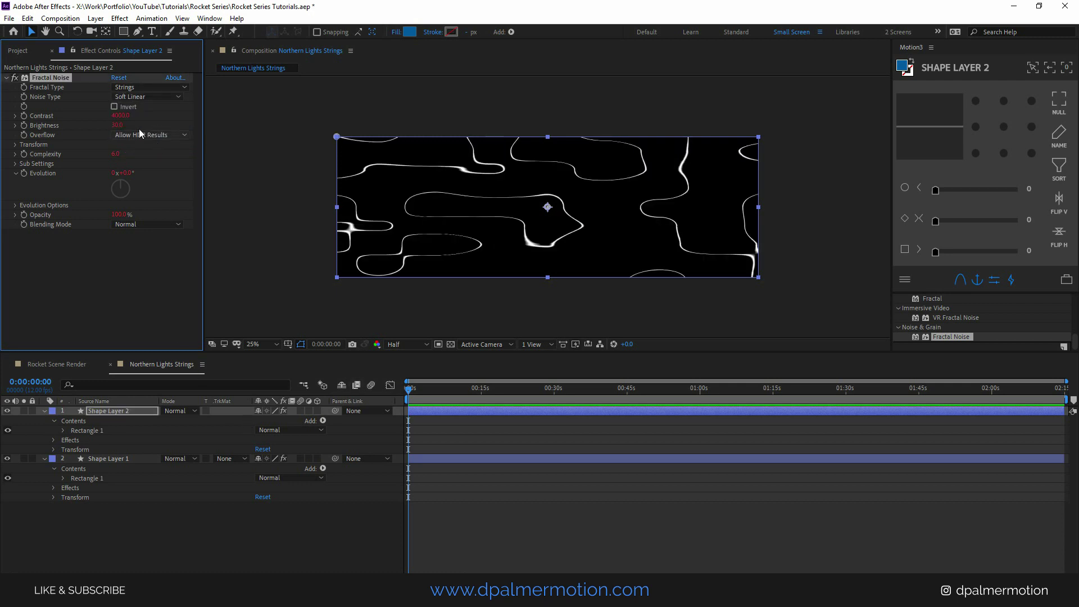
Step: Set Shape Layer 2's blending mode to Add
click(183, 413)
click(225, 210)
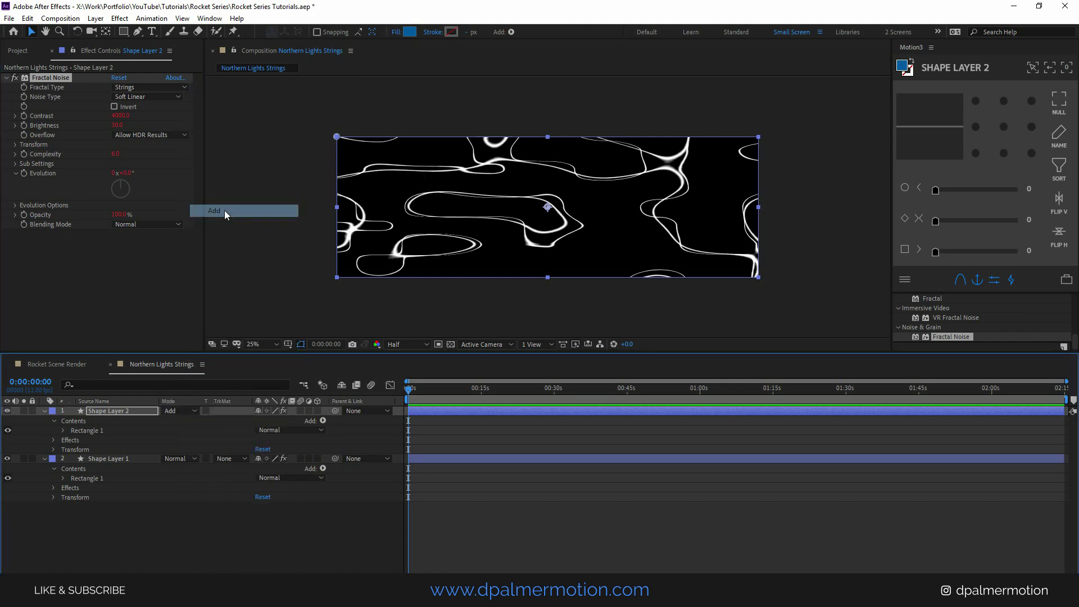
click(527, 434)
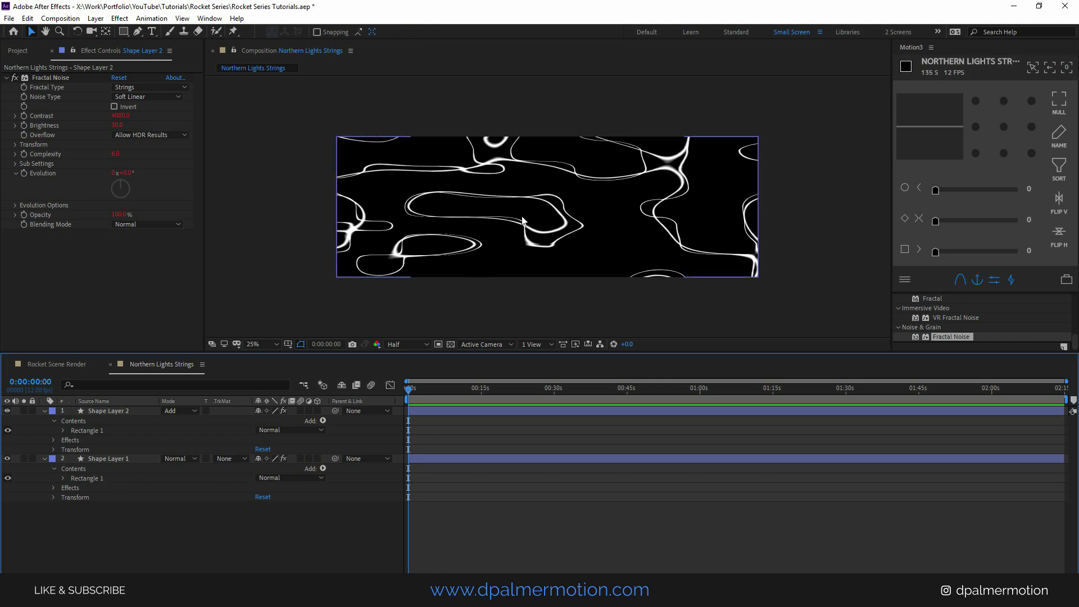
click(109, 459)
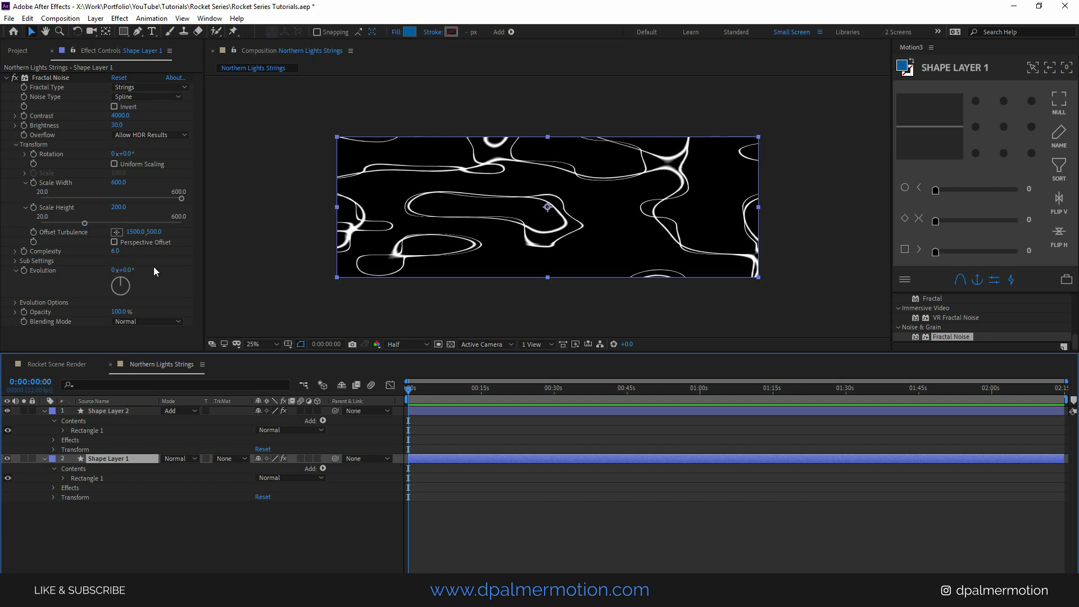
Step: Lower Shape Layer 2's opacity to 20%
click(107, 411)
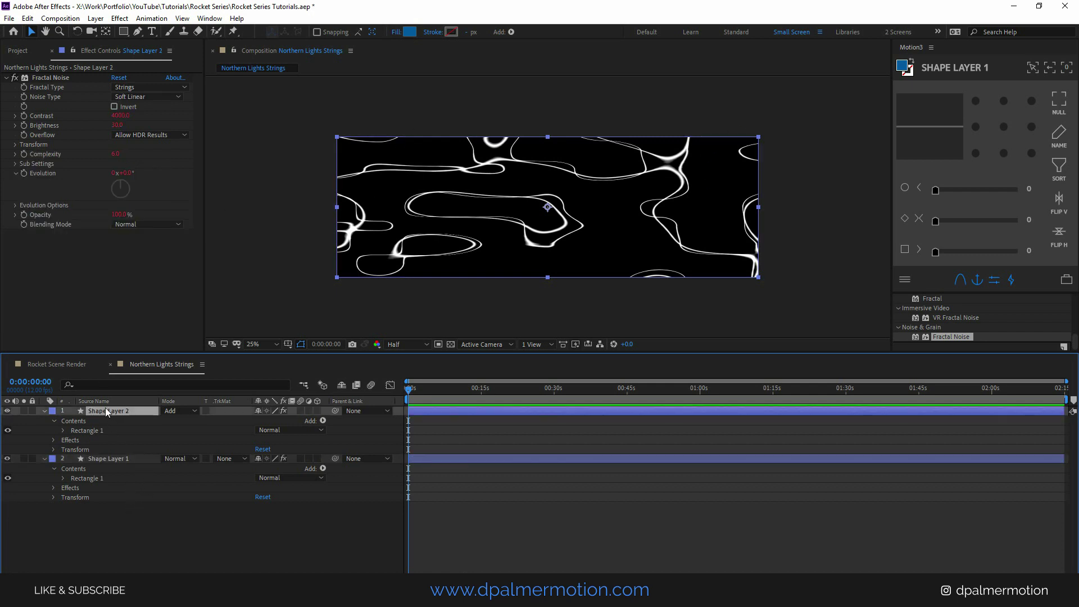
key(t)
click(262, 420)
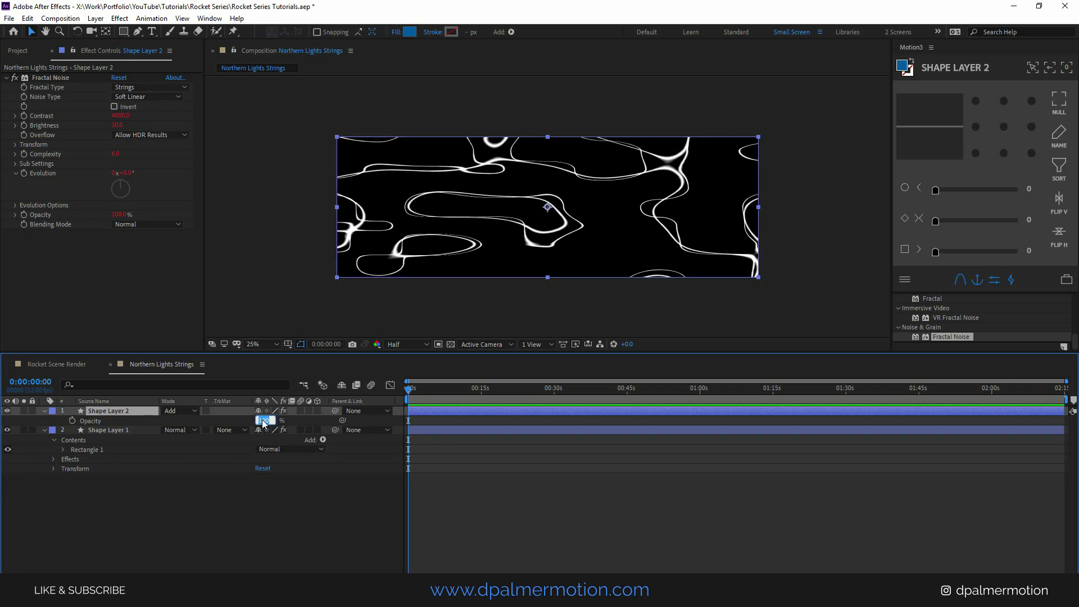
text(30)
key(Return)
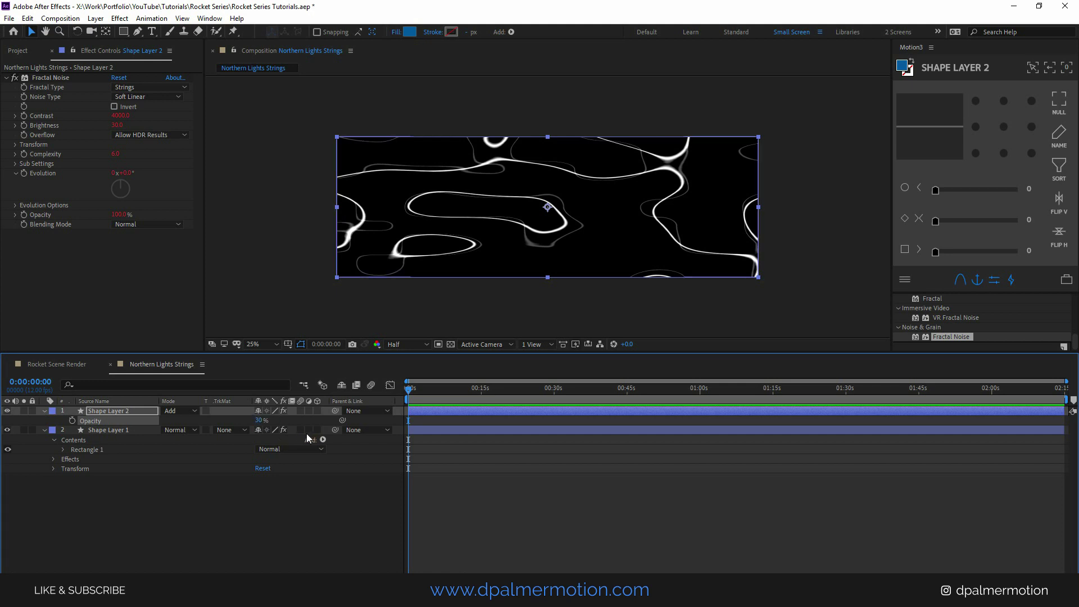
click(259, 421)
text(20)
click(212, 558)
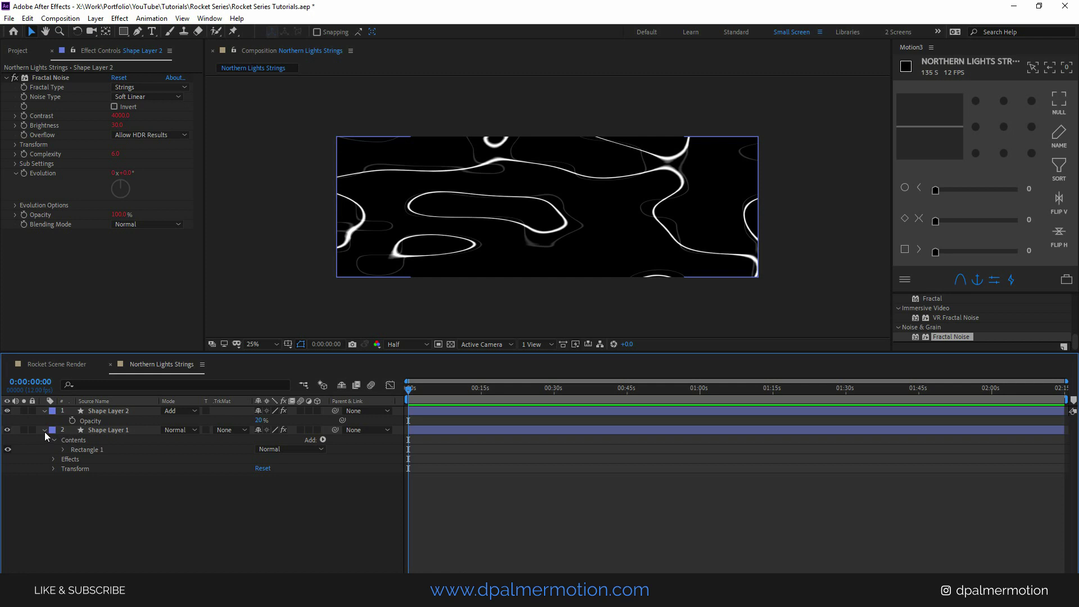
click(109, 412)
Step: Enable Cycle Evolution and keyframe Evolution from 0 at 0s to 1 revolution at 5s
click(107, 430)
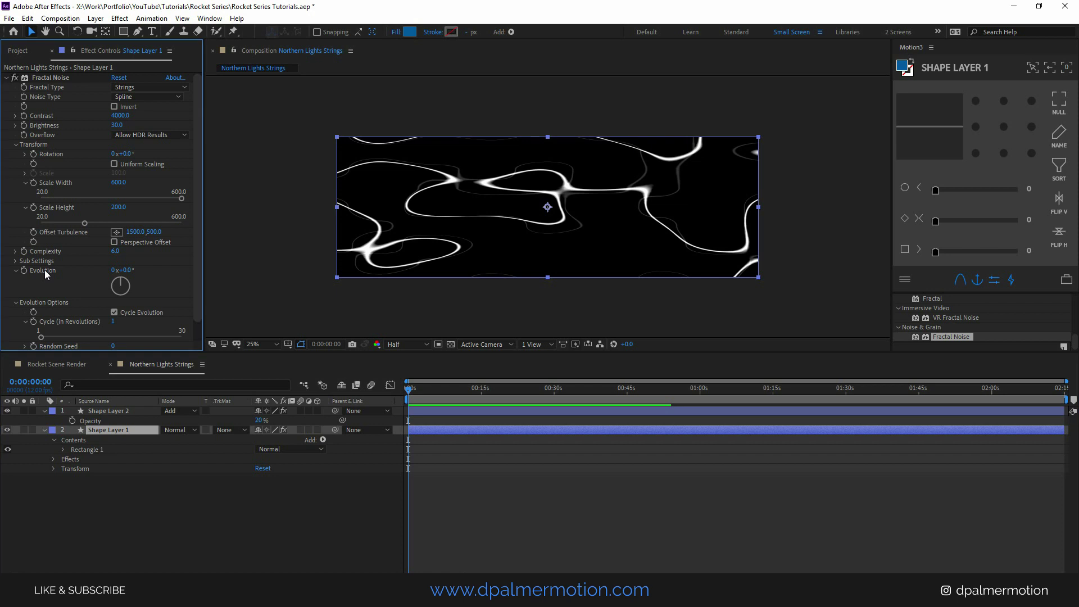
scroll(50, 292, down, 1)
click(115, 292)
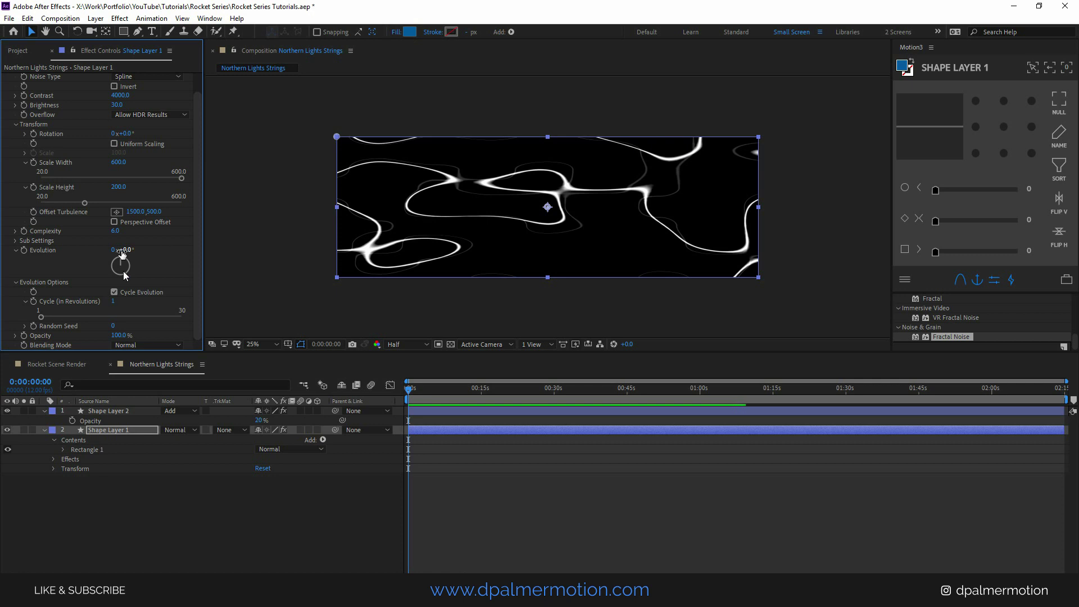
click(443, 406)
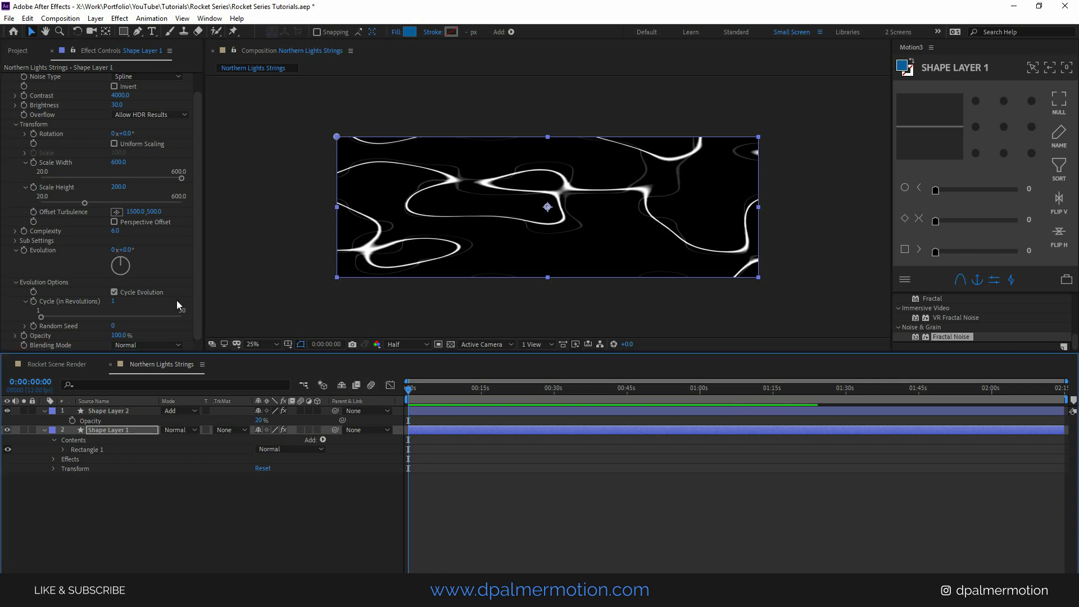
click(24, 251)
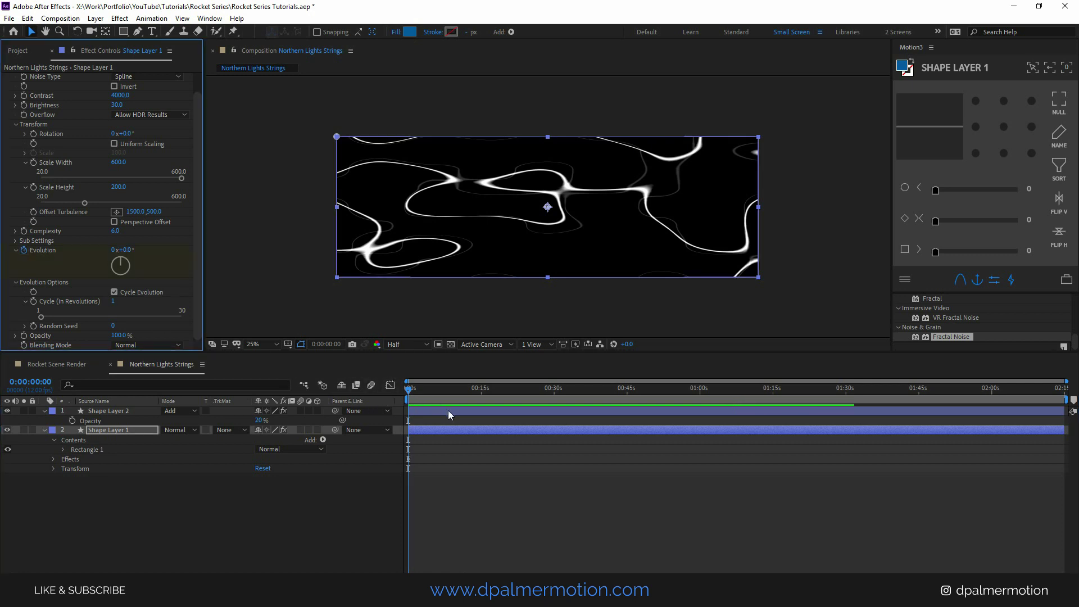
click(443, 393)
drag(442, 395, 433, 400)
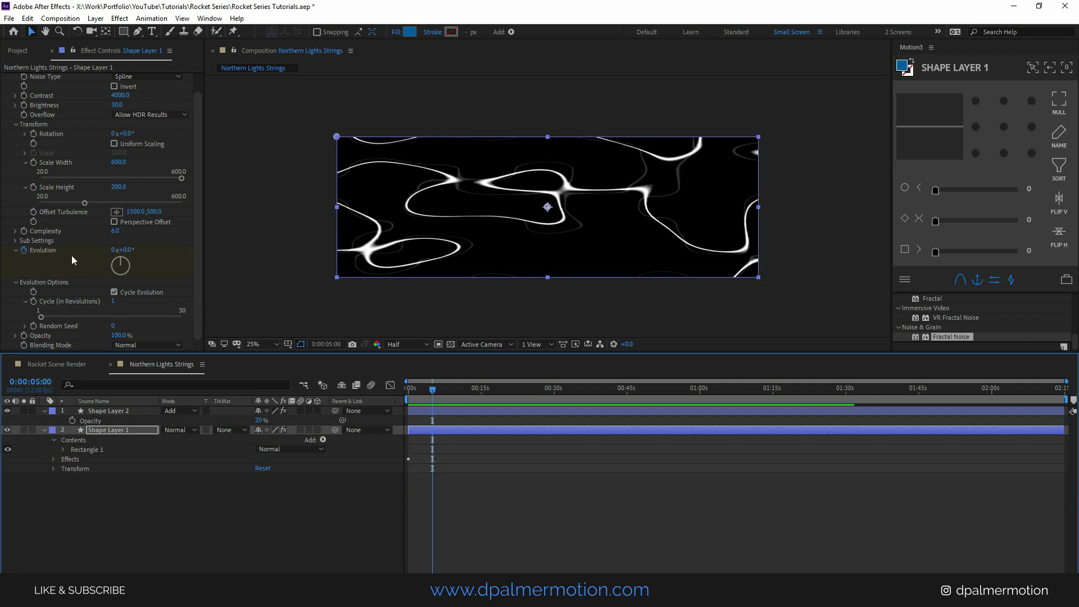
click(114, 250)
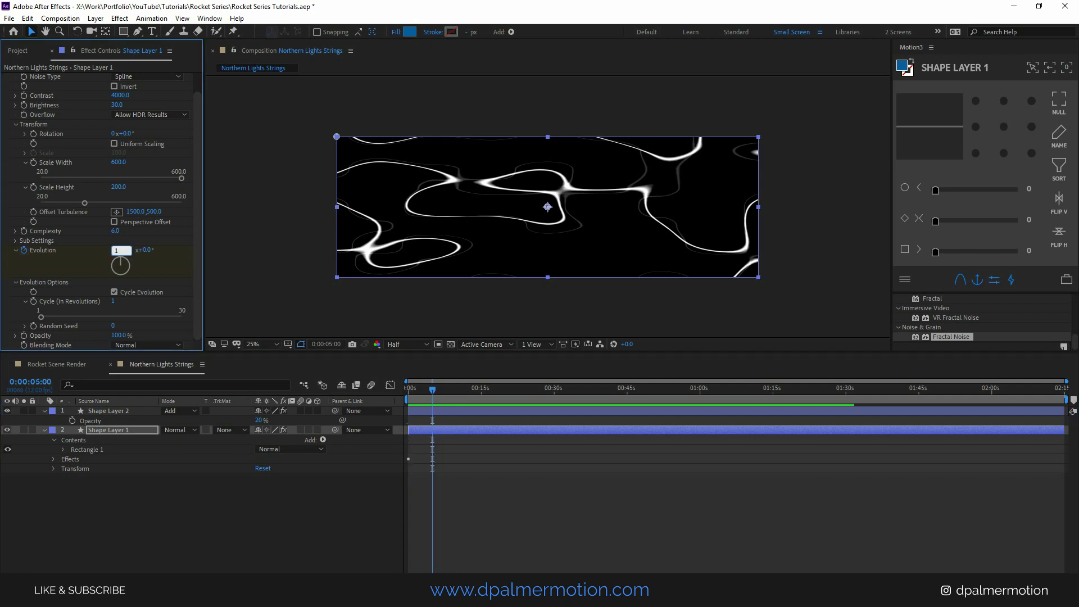
text(1)
click(274, 540)
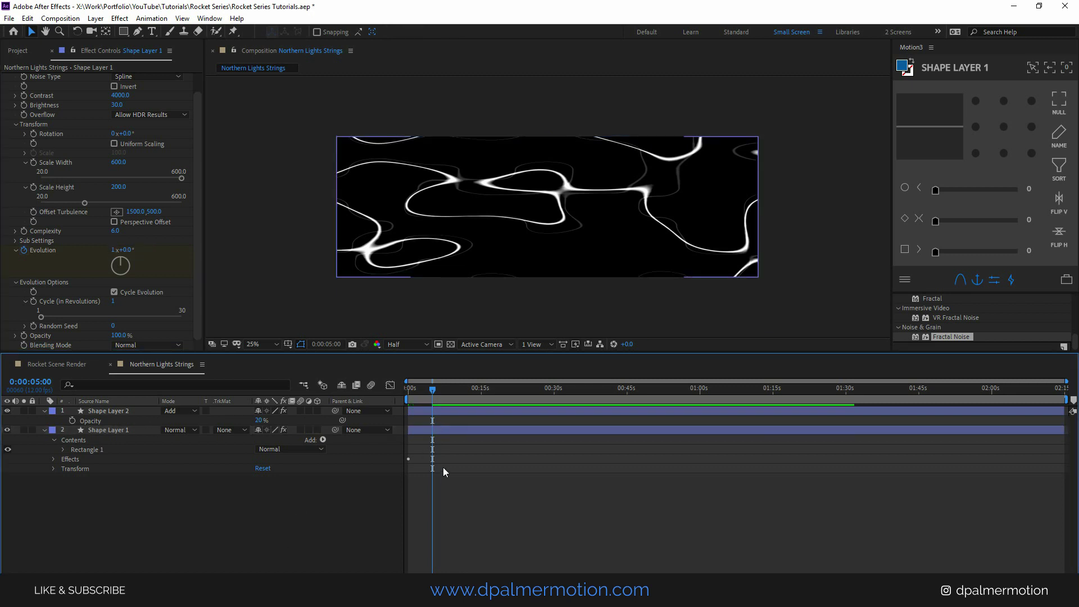
Step: Trim the composition to the 5-second work area and scrub the loop
click(444, 463)
right_click(422, 402)
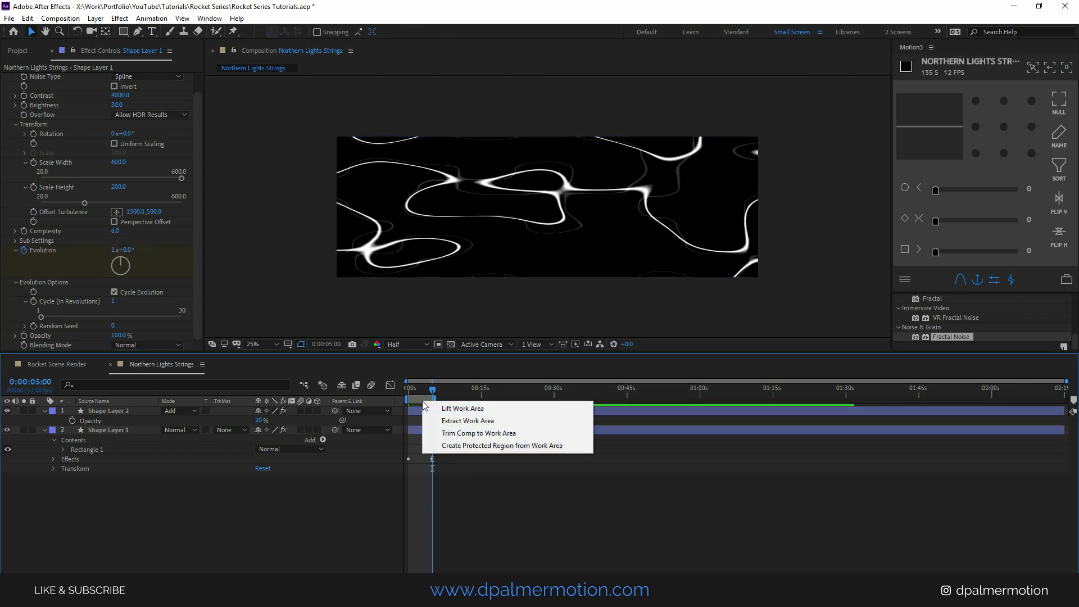
click(446, 433)
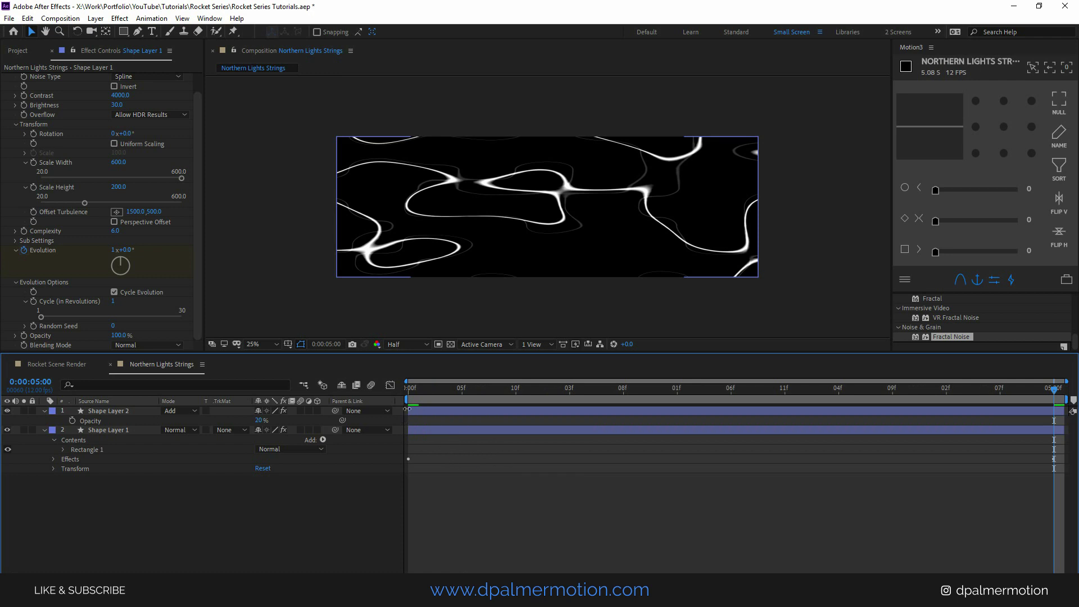
mouse_move(414, 388)
mouse_down()
mouse_move(858, 373)
mouse_move(407, 390)
mouse_up()
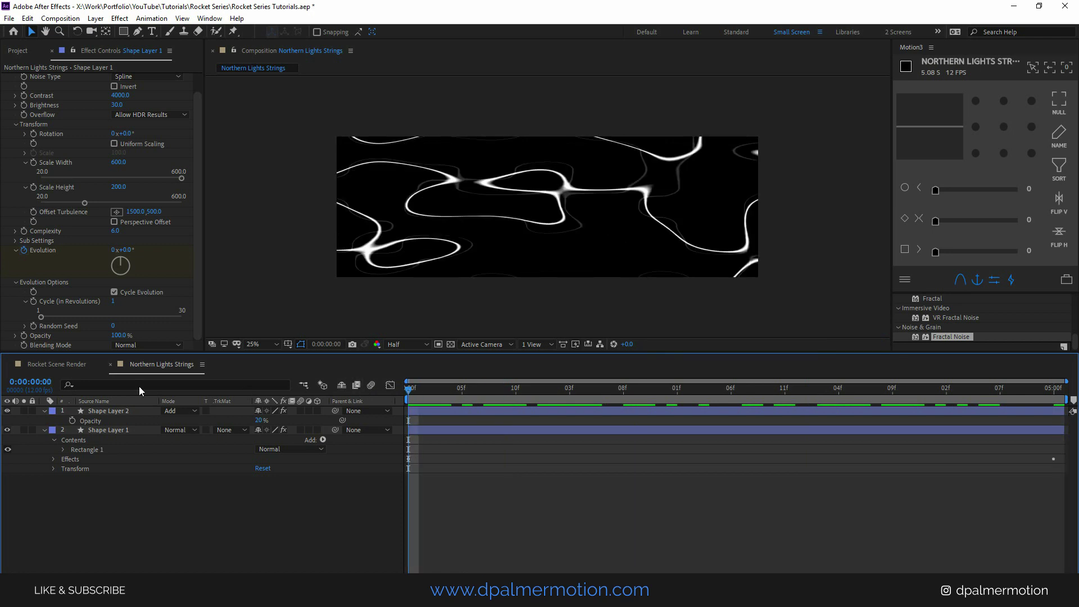
scroll(62, 88, up, 1)
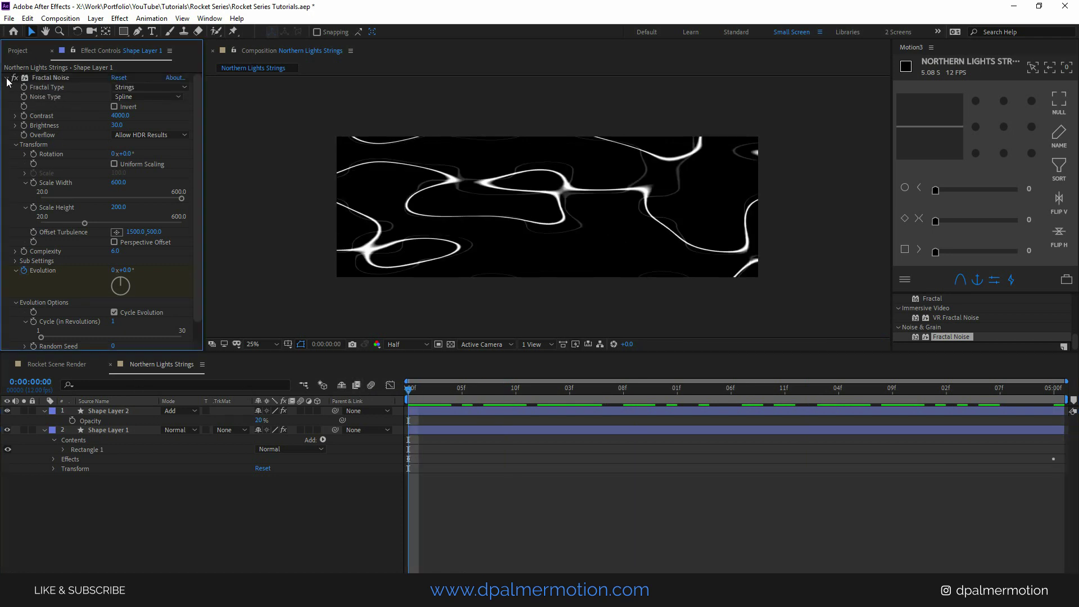
Step: Create a new 2000×2000 composition
click(22, 51)
click(49, 219)
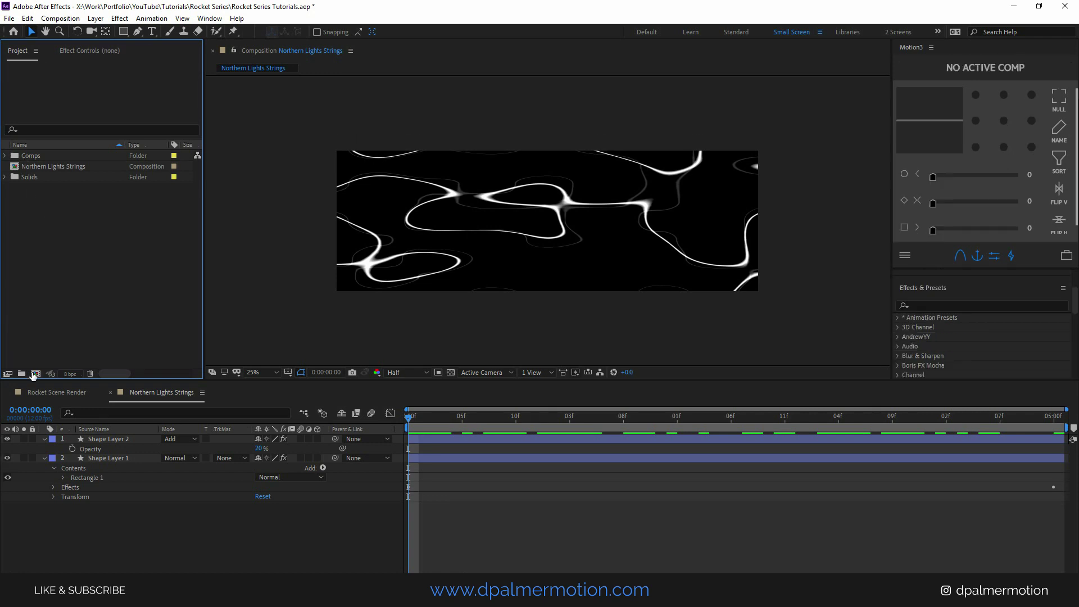
key(ctrl+n)
click(567, 197)
text(2000)
key(Tab)
text(2000)
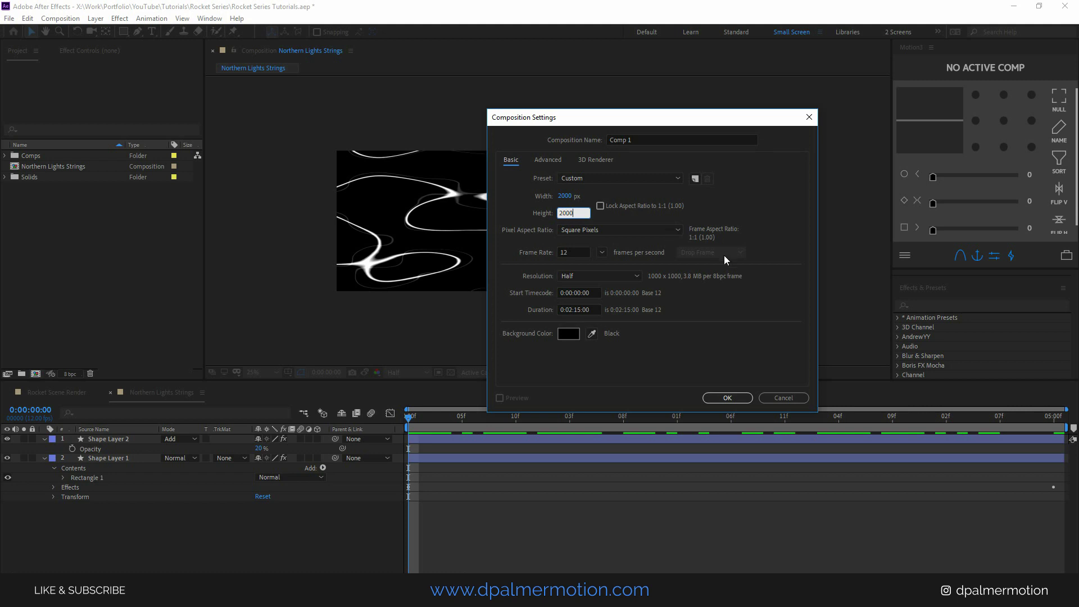
click(720, 397)
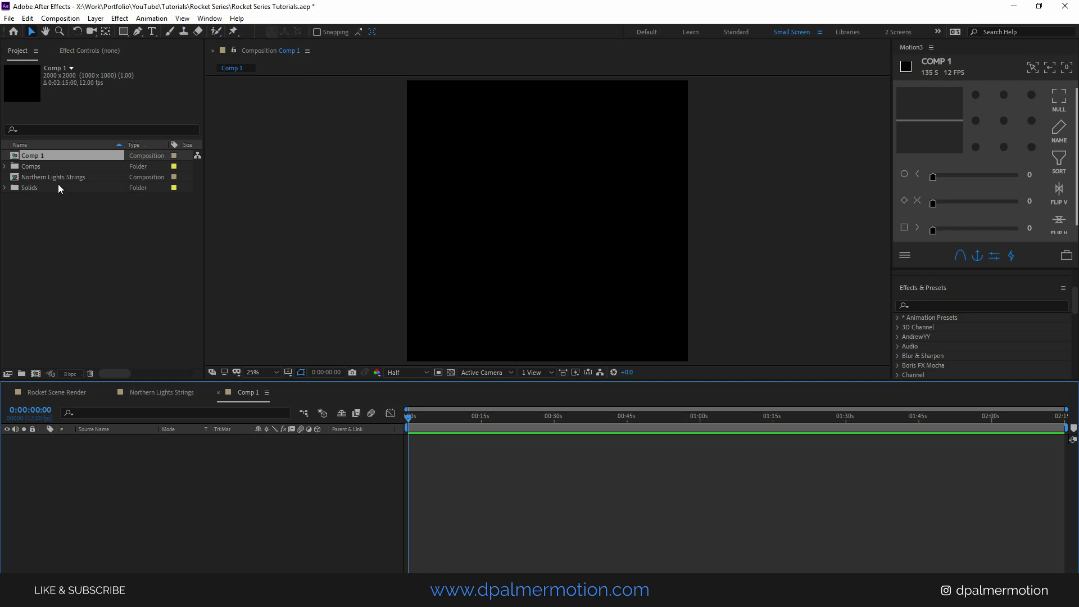
Step: Place Northern Lights Strings in the new comp and fit it to comp width
drag(49, 178, 555, 222)
drag(766, 221, 689, 231)
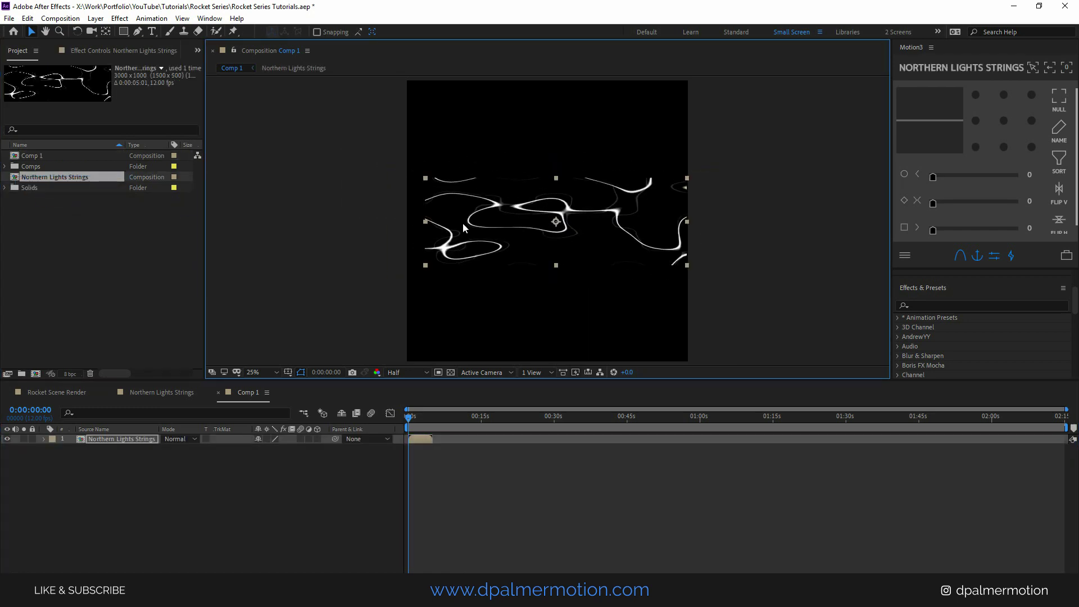
right_click(516, 209)
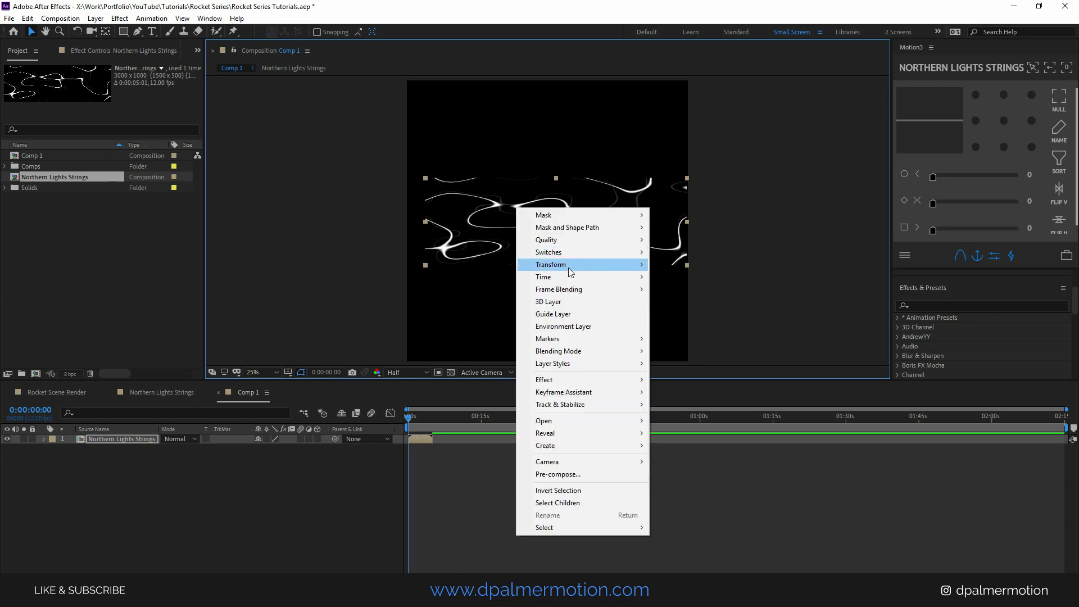
mouse_move(568, 264)
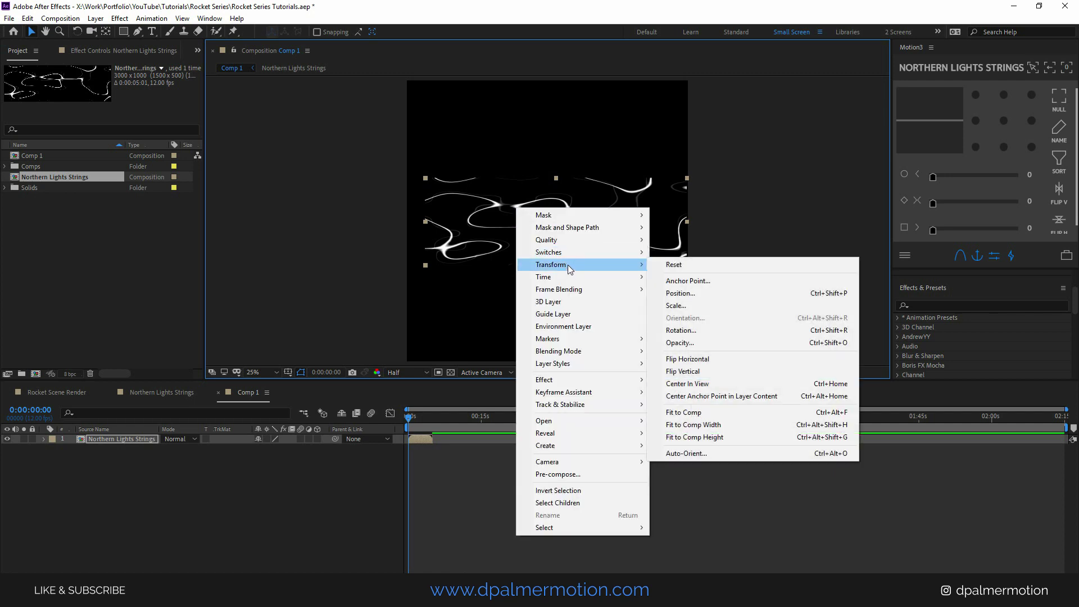
click(729, 424)
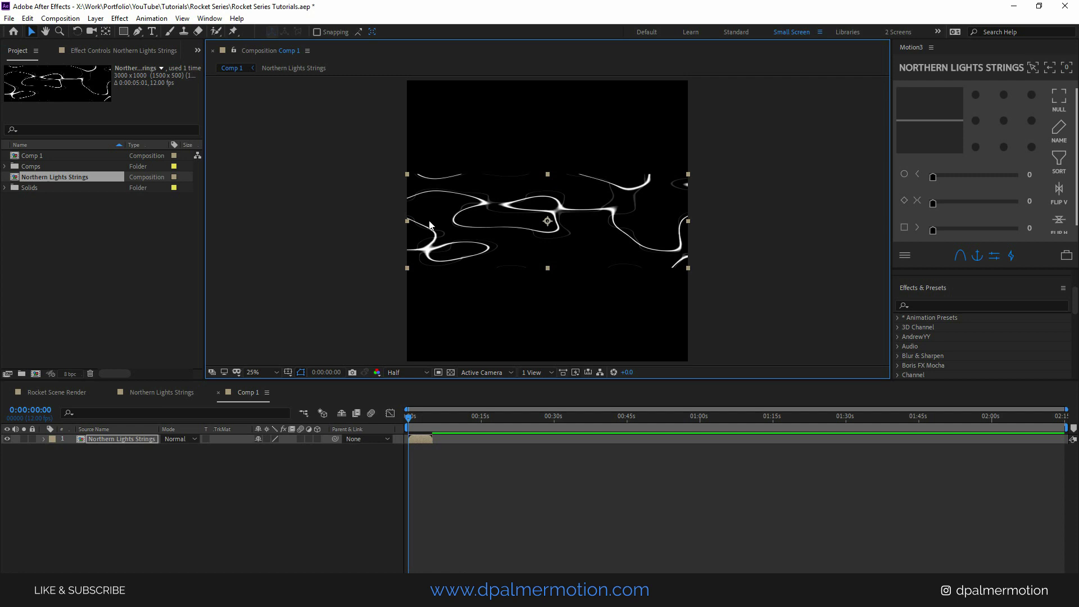
Step: Rename Comp 1 to 'Northern Lights Lightburst'
click(34, 156)
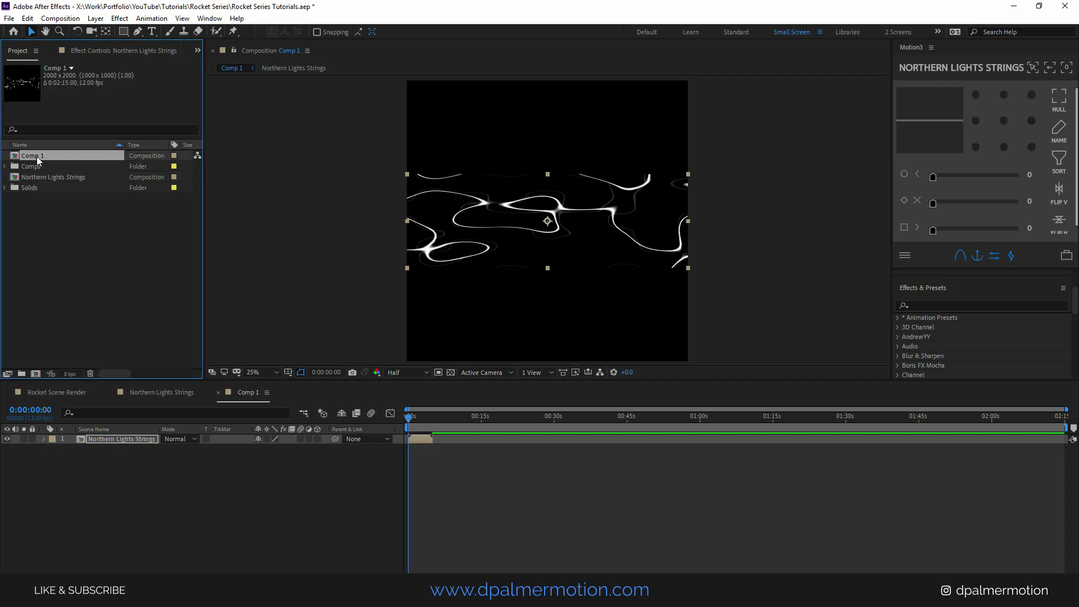
key(Return)
text(Nor)
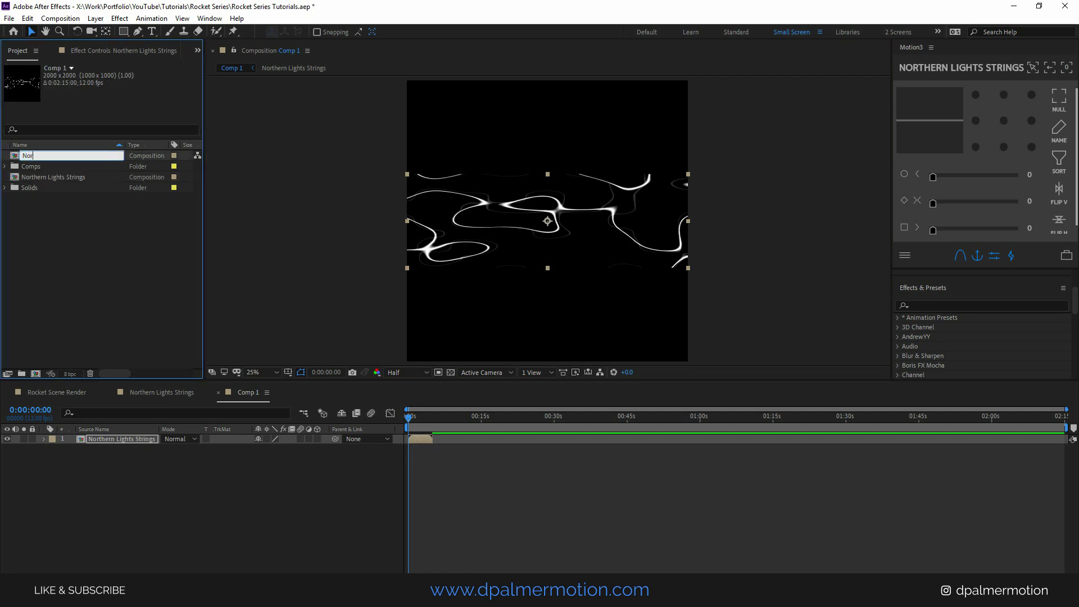
text(thern Lights Lightburst)
Step: Confirm the comp name and apply CC Light Burst 2.5 to the strings layer
click(52, 242)
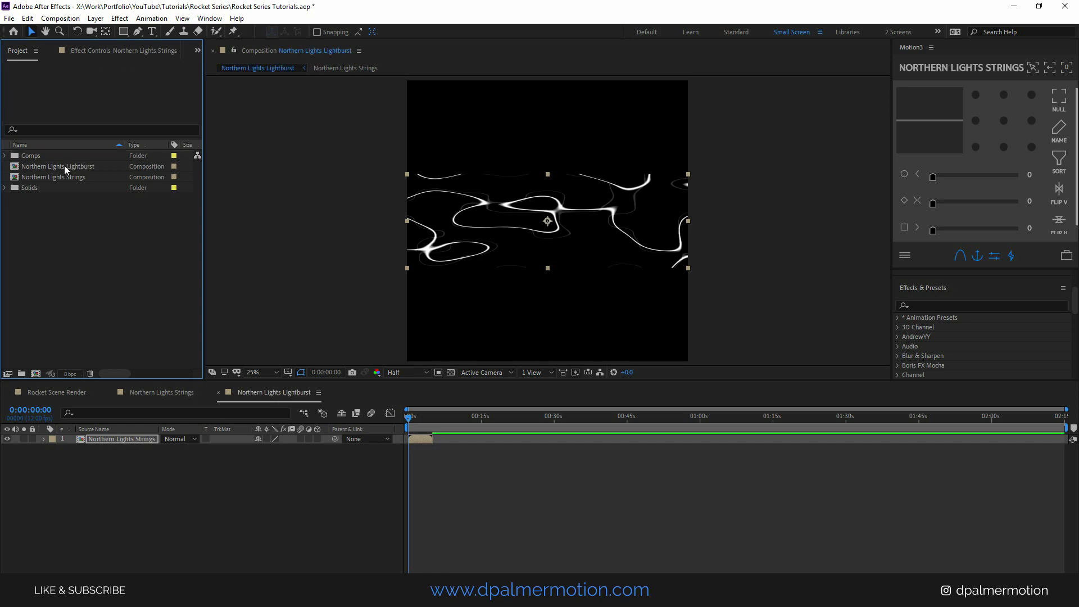
click(986, 305)
text(light b)
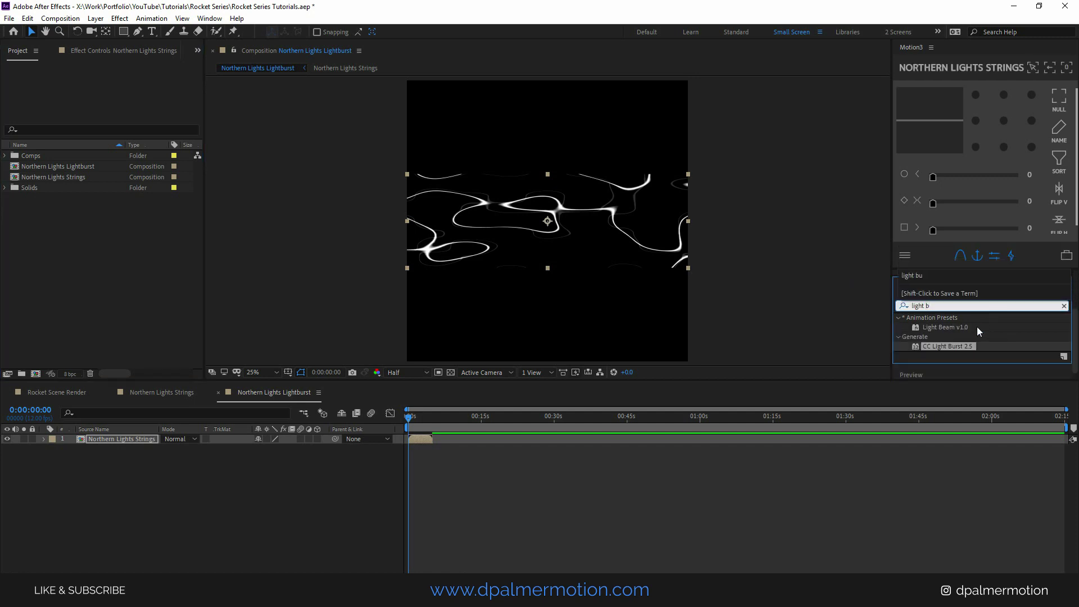
double_click(939, 345)
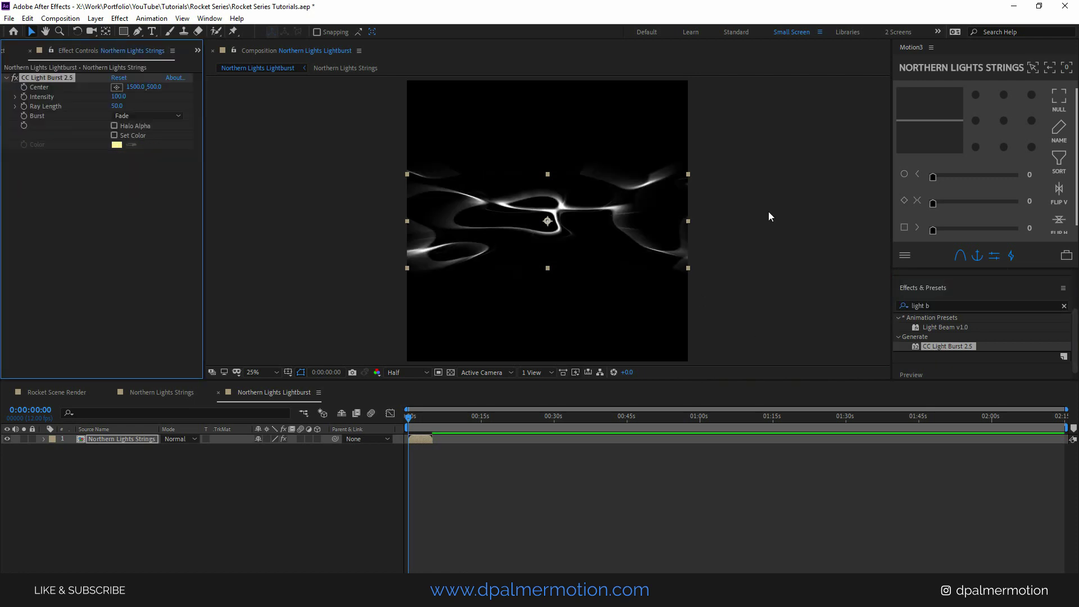
key(comma)
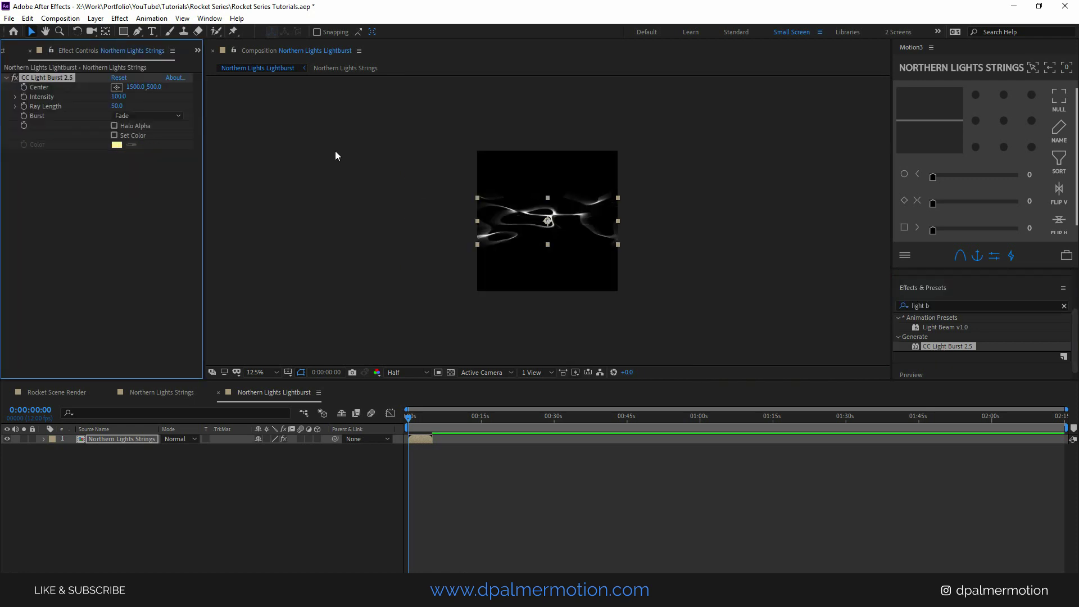
Step: Set the light burst centre Y to -4000
click(154, 87)
key(BackSpace)
key(Return)
key(comma)
key(comma)
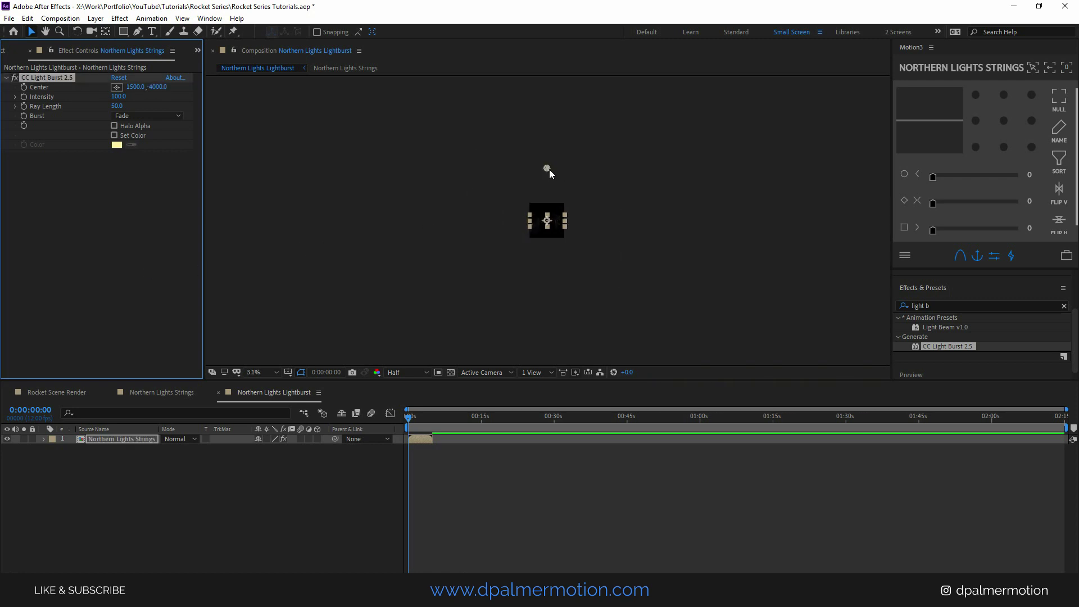
key(period)
key(period)
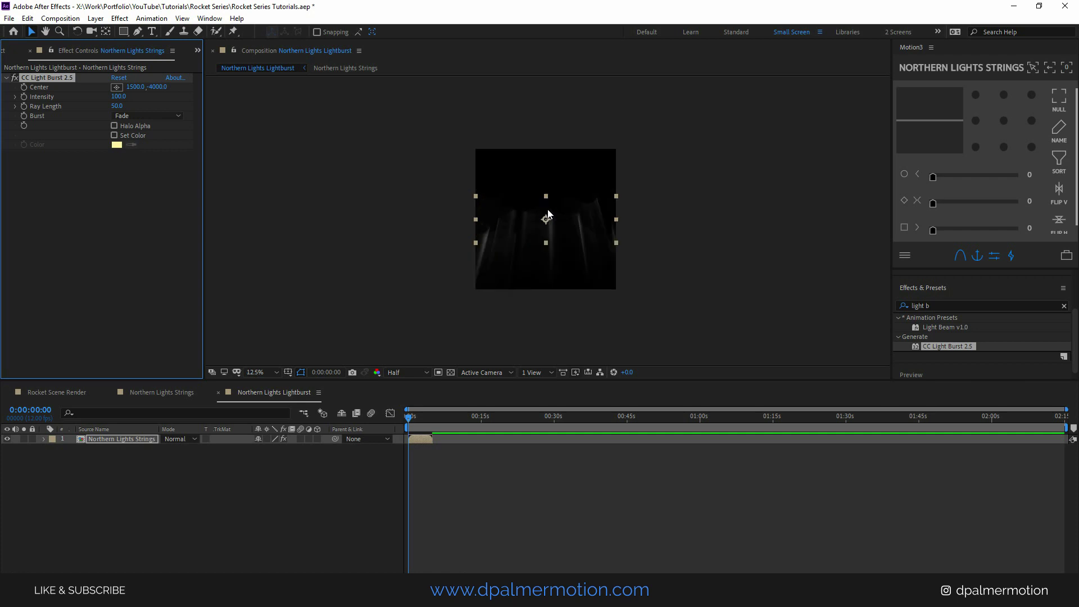
Step: Set Ray Length to -50 and nest the Lightburst comp in a new composition
click(116, 107)
key(Home)
text(-)
key(Return)
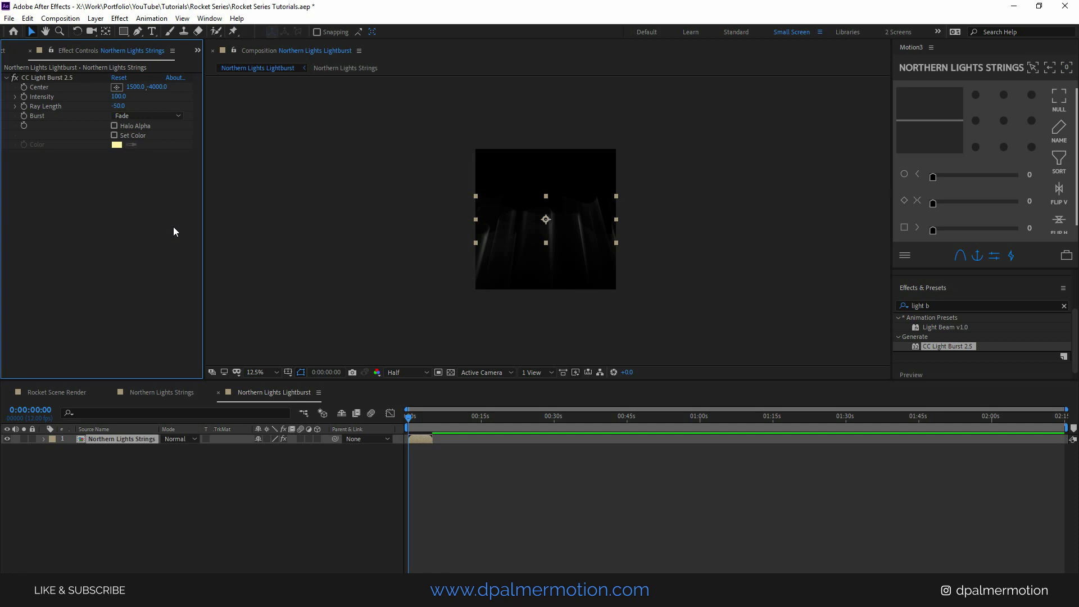
key(period)
drag(58, 166, 36, 373)
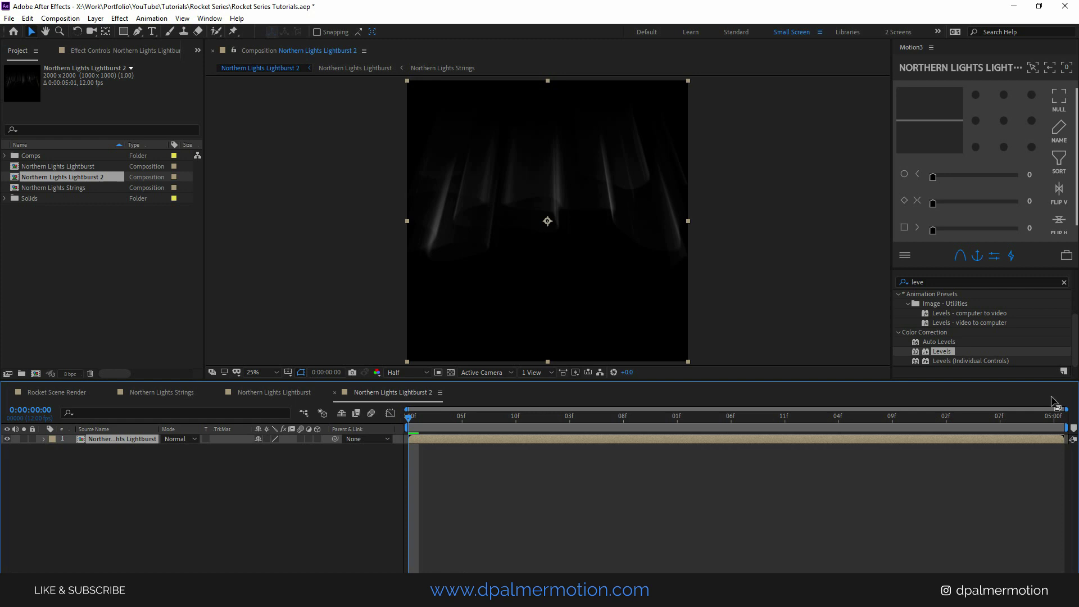
Step: Apply Hue/Saturation to the nested lightburst layer
click(929, 281)
click(929, 283)
text(hue)
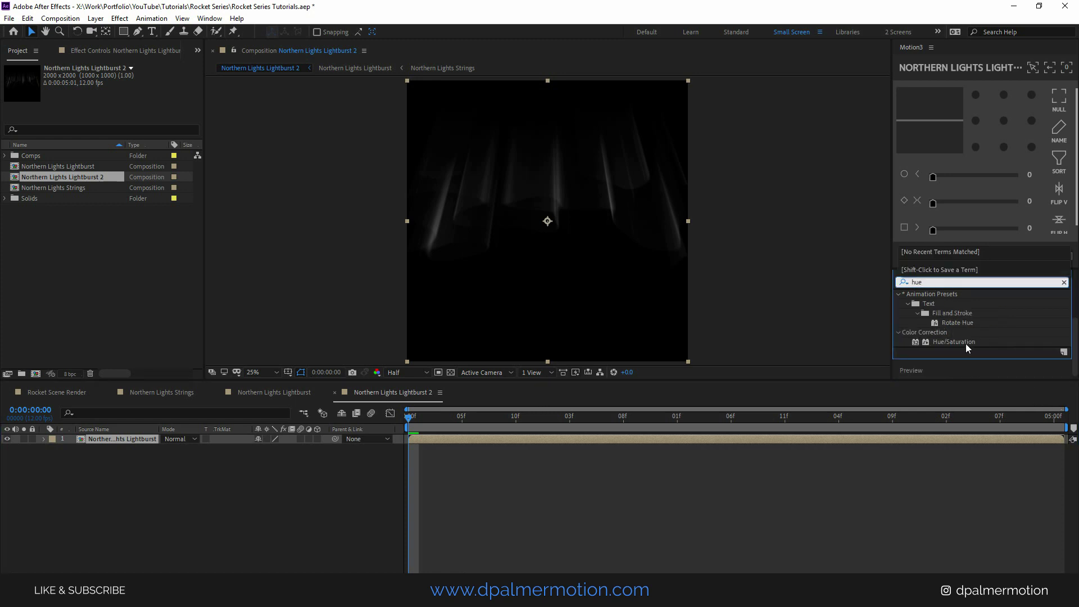
drag(962, 345, 587, 240)
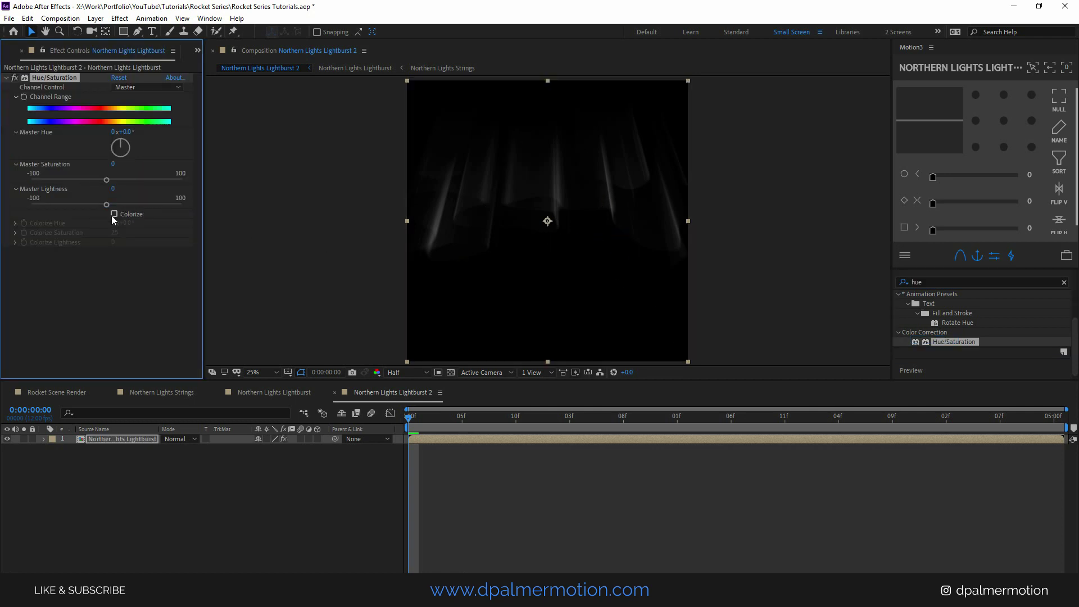
Step: Colorize the rays teal-green with hue about 178° and saturation 70
click(114, 214)
click(125, 223)
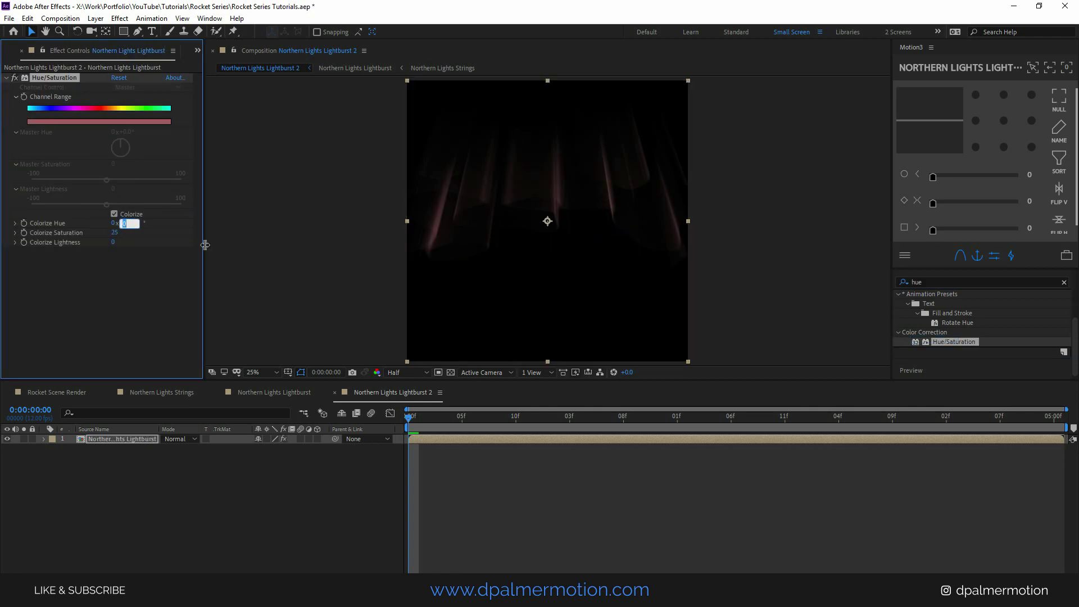
text(155)
click(120, 232)
text(70)
click(121, 281)
drag(128, 223, 135, 223)
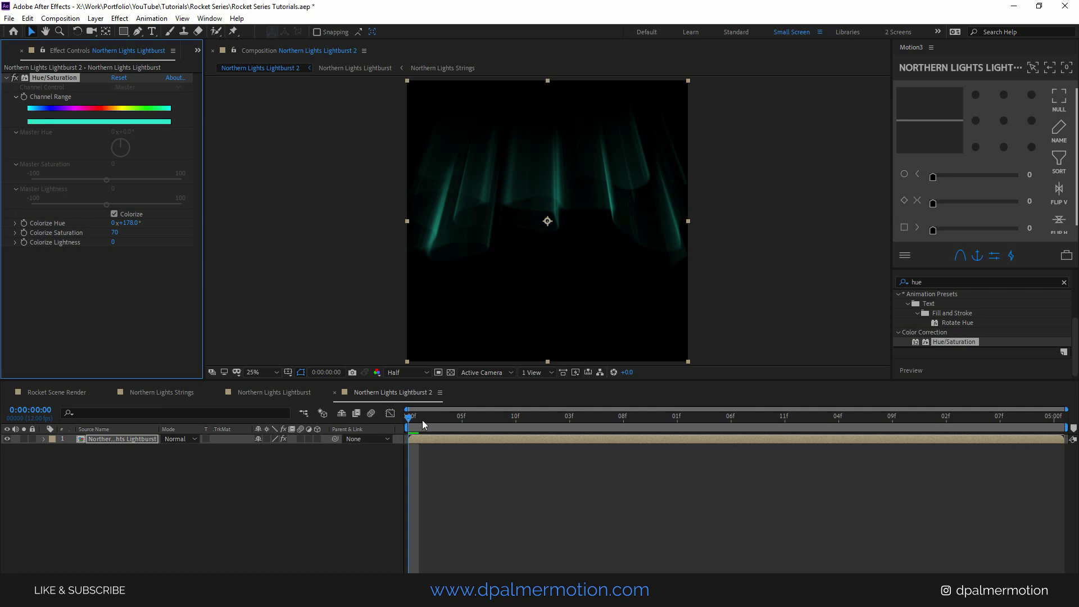
mouse_move(424, 418)
mouse_down()
mouse_move(516, 420)
mouse_move(427, 420)
mouse_up()
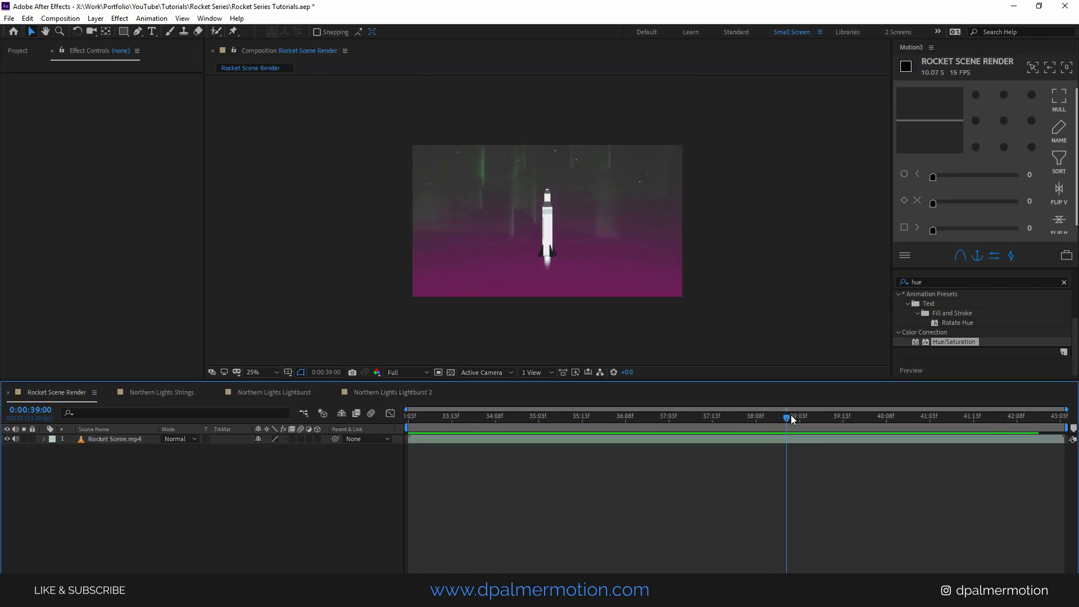